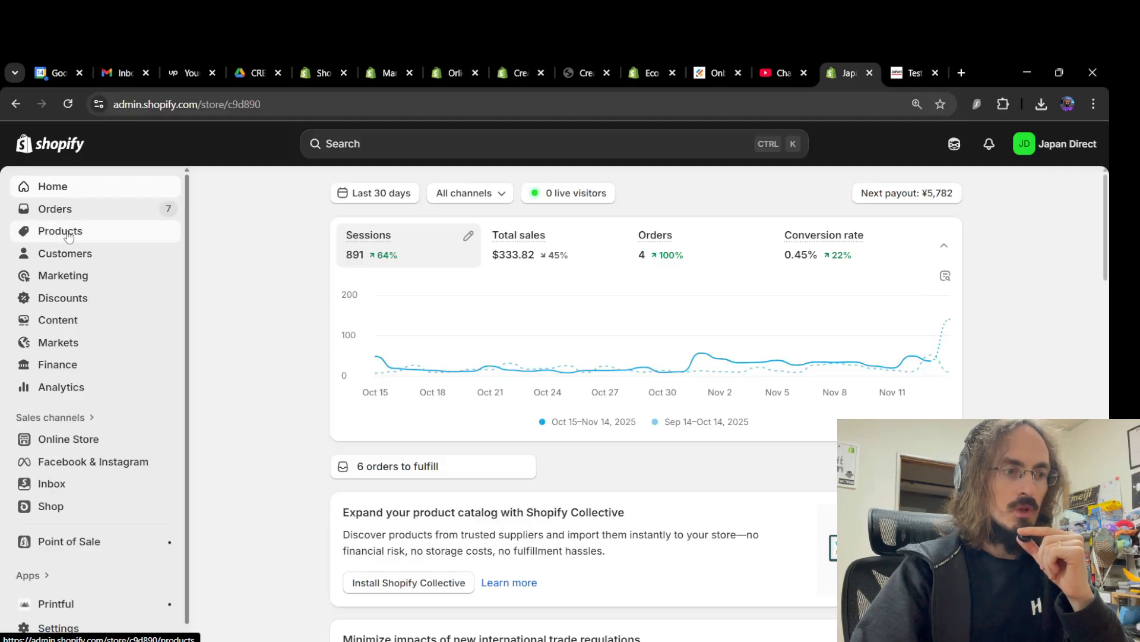
# Go to the Products list from the admin sidebar
pyautogui.click(67, 234)
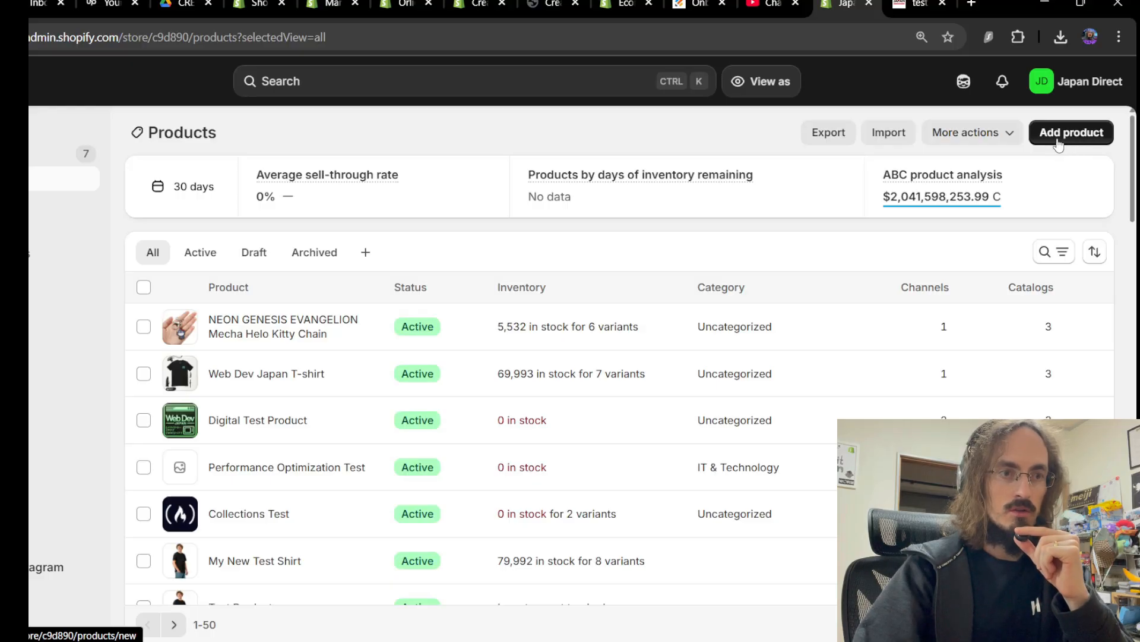
# Start a new product, close the stray 'test' browser tab, and title it 'Test product'
pyautogui.click(1063, 137)
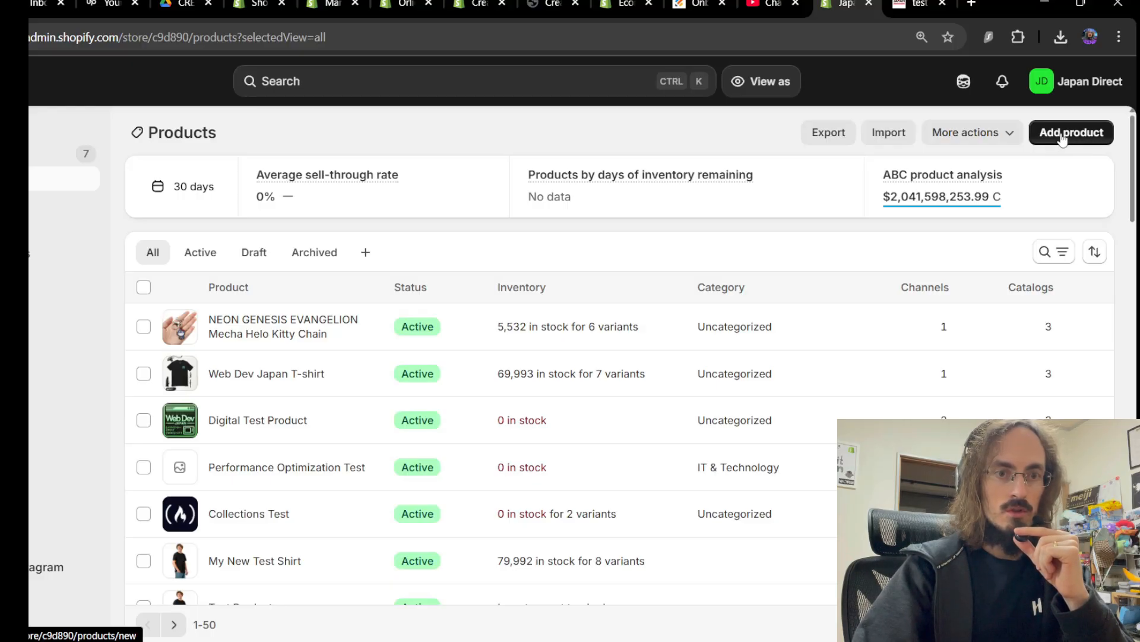
pyautogui.click(943, 4)
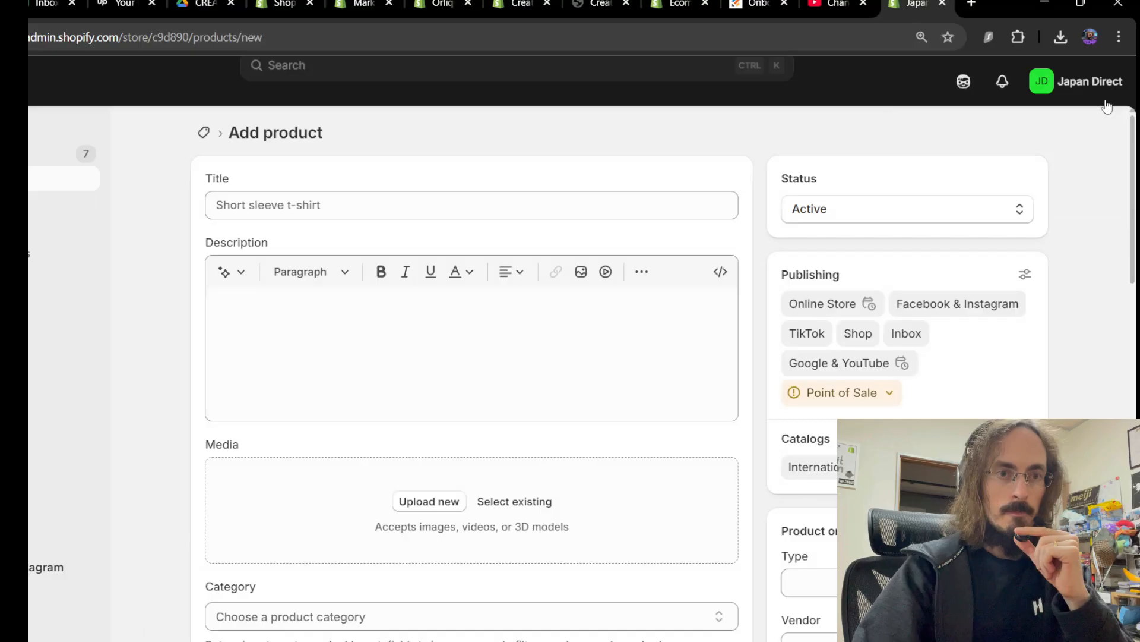
pyautogui.click(326, 201)
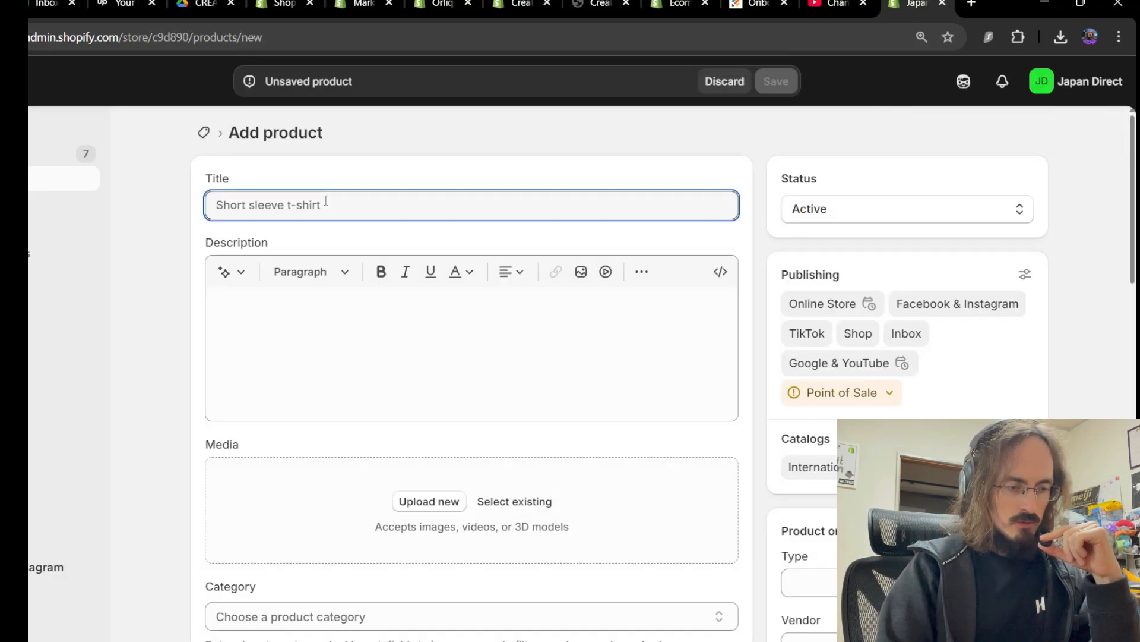
pyautogui.write('Tes')
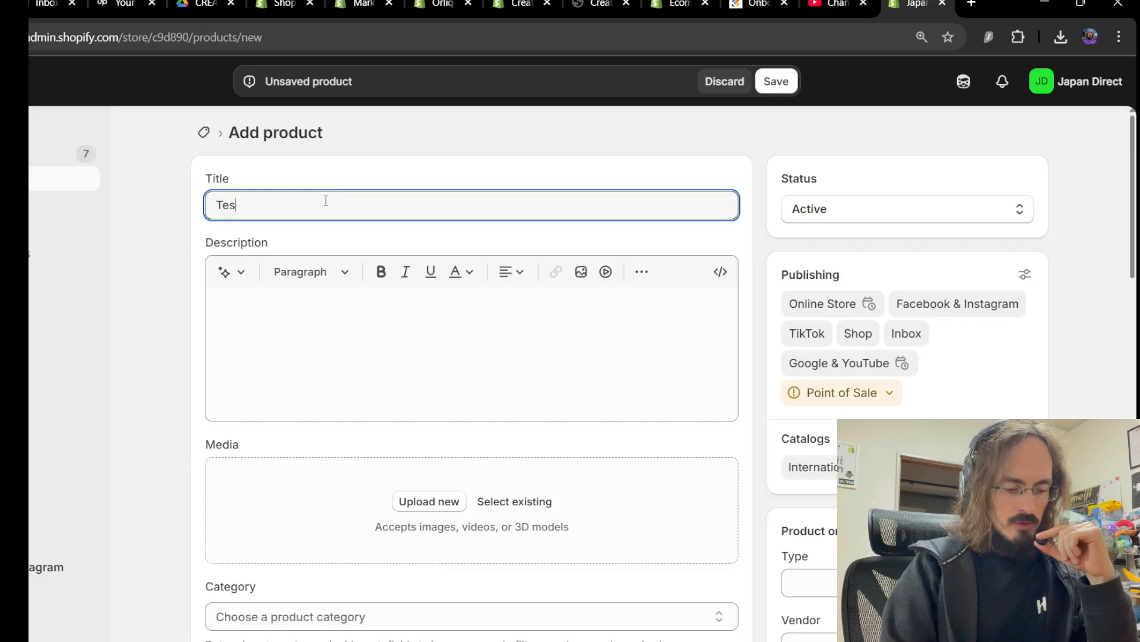
pyautogui.write('t product')
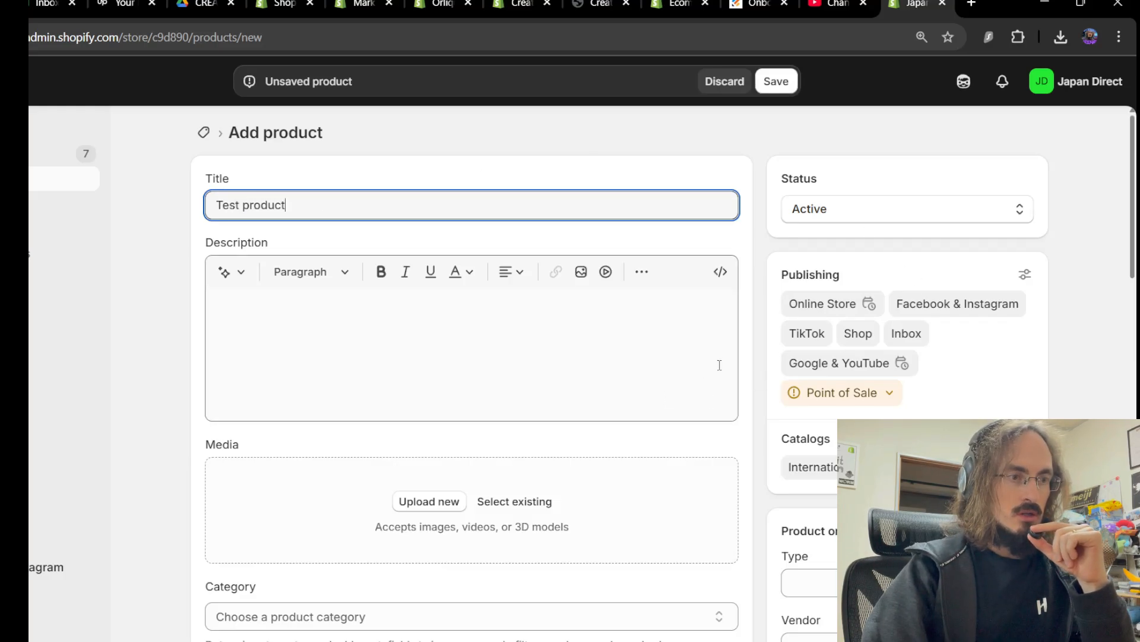
# Fill the description with 'd' filler paragraphs and bold the end of the second paragraph
pyautogui.click(499, 321)
pyautogui.write('d')
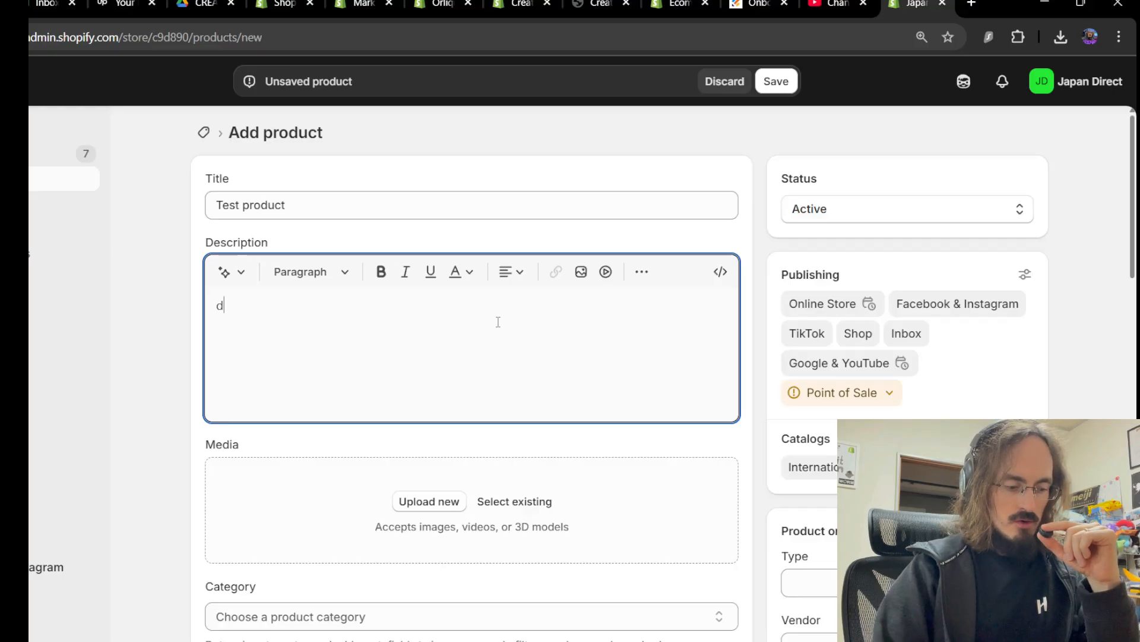
pyautogui.write('ddddddddddddddddd  ')
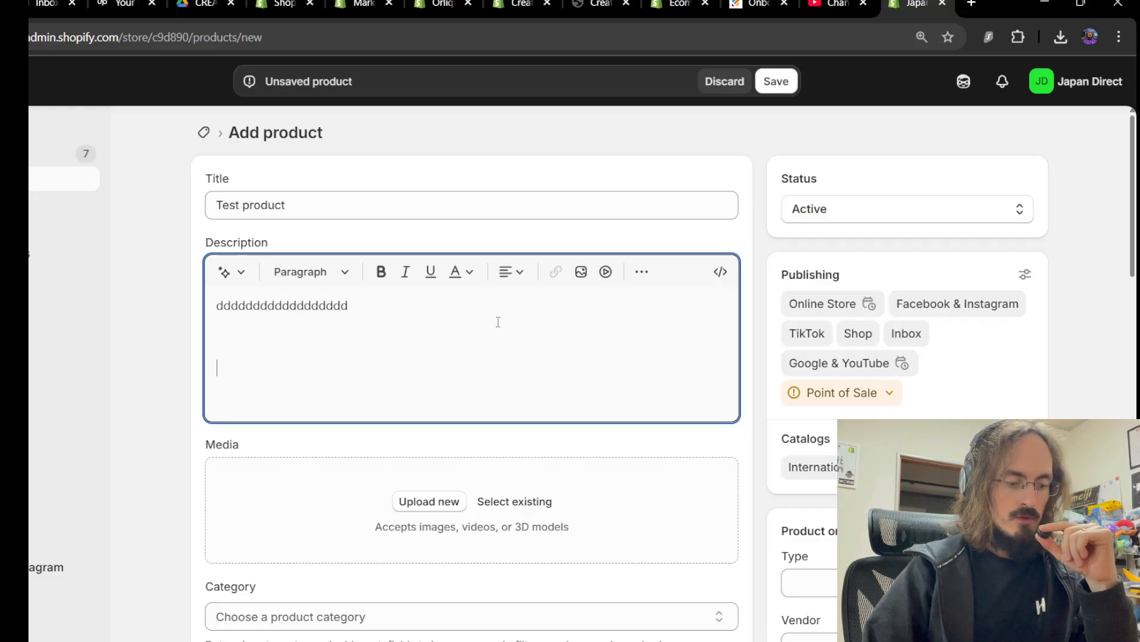
pyautogui.write('dddddddddddddddddddddddddddd')
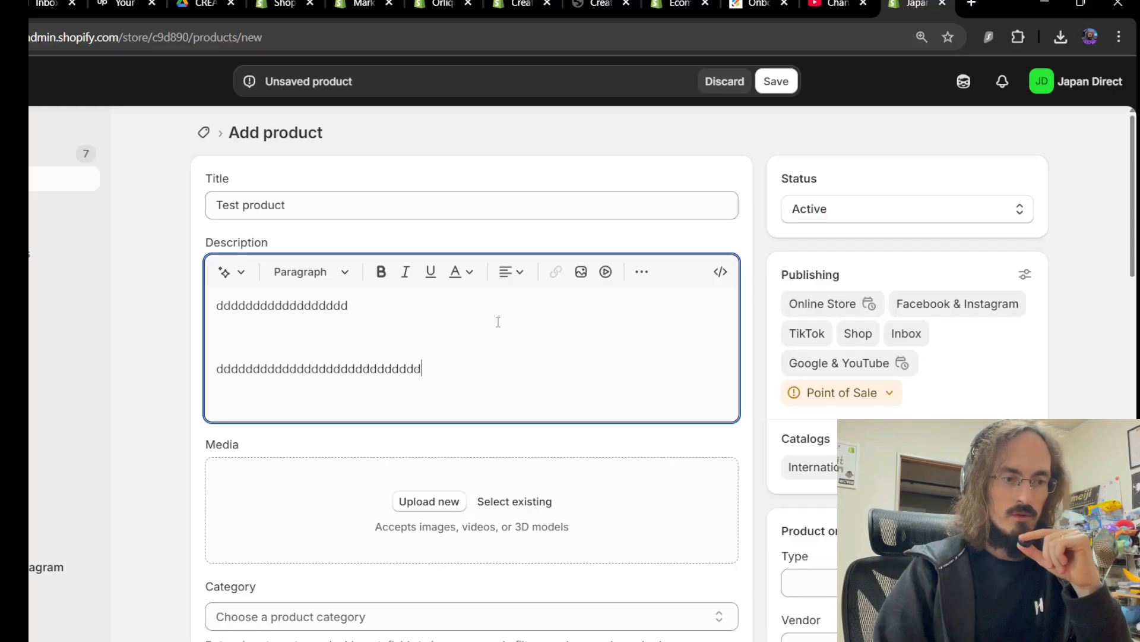
pyautogui.press('Return')
pyautogui.press('Return')
pyautogui.write('ddddddd')
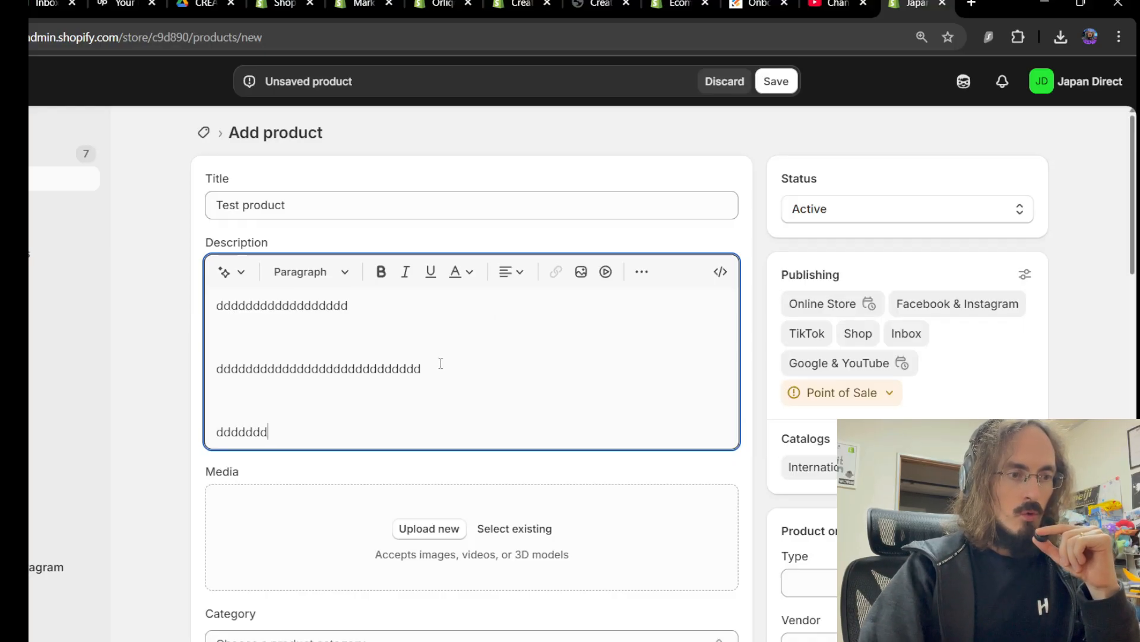
pyautogui.moveTo(441, 363); pyautogui.dragTo(260, 368)
pyautogui.click(381, 271)
pyautogui.click(507, 367)
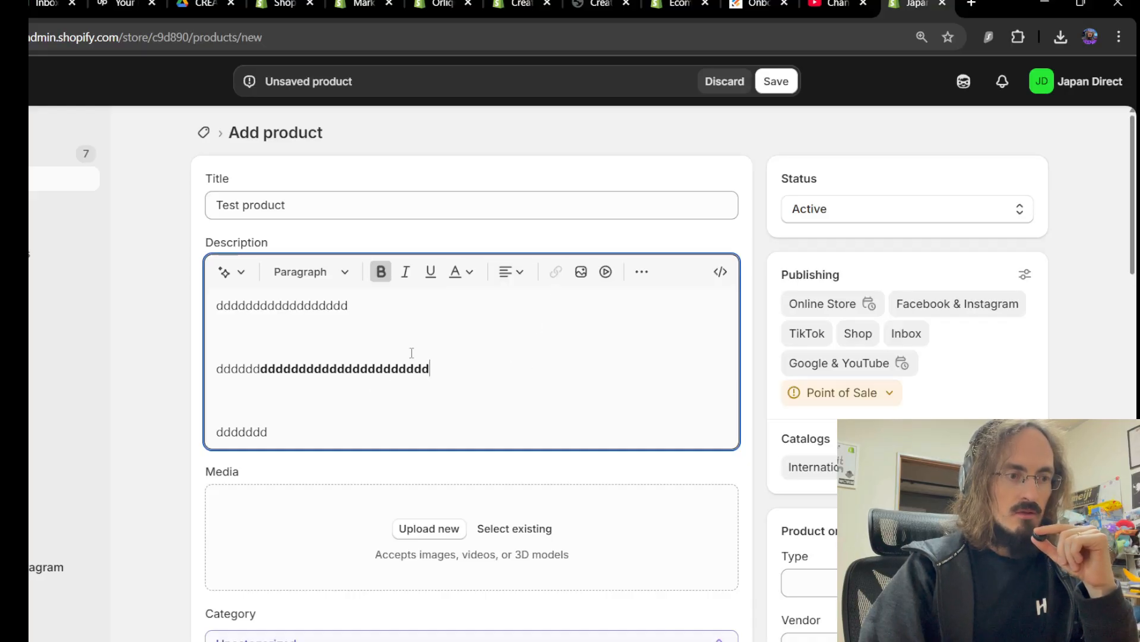
pyautogui.scroll(-1, 412, 284)
pyautogui.scroll(-1, 382, 299)
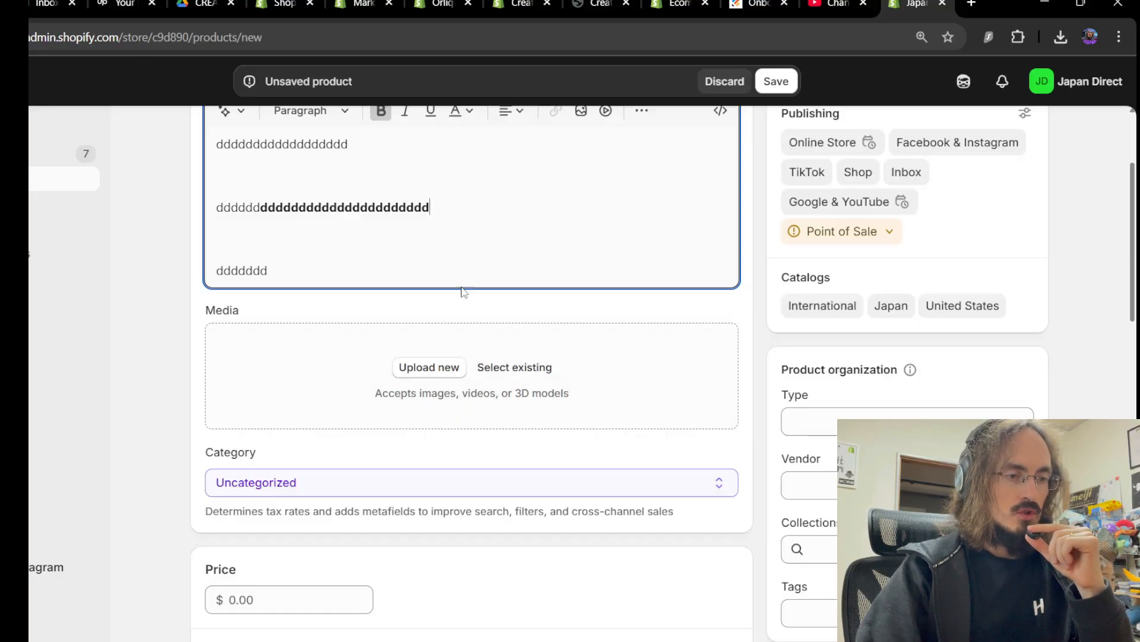
# Add the already-uploaded teal keychain image as the product's media
pyautogui.click(517, 369)
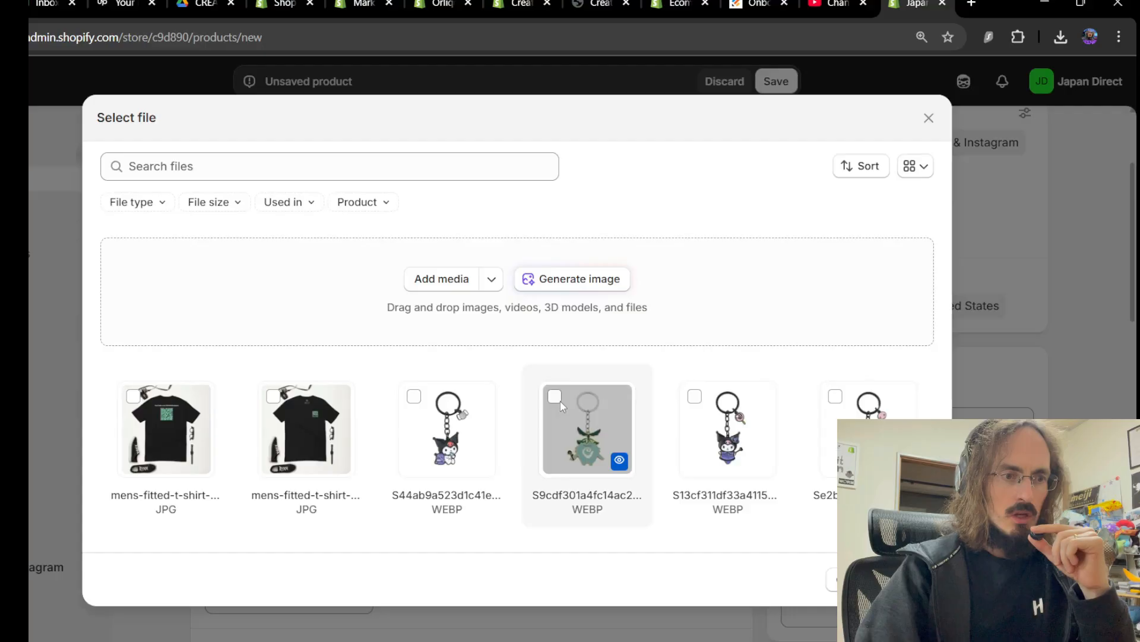
pyautogui.click(911, 579)
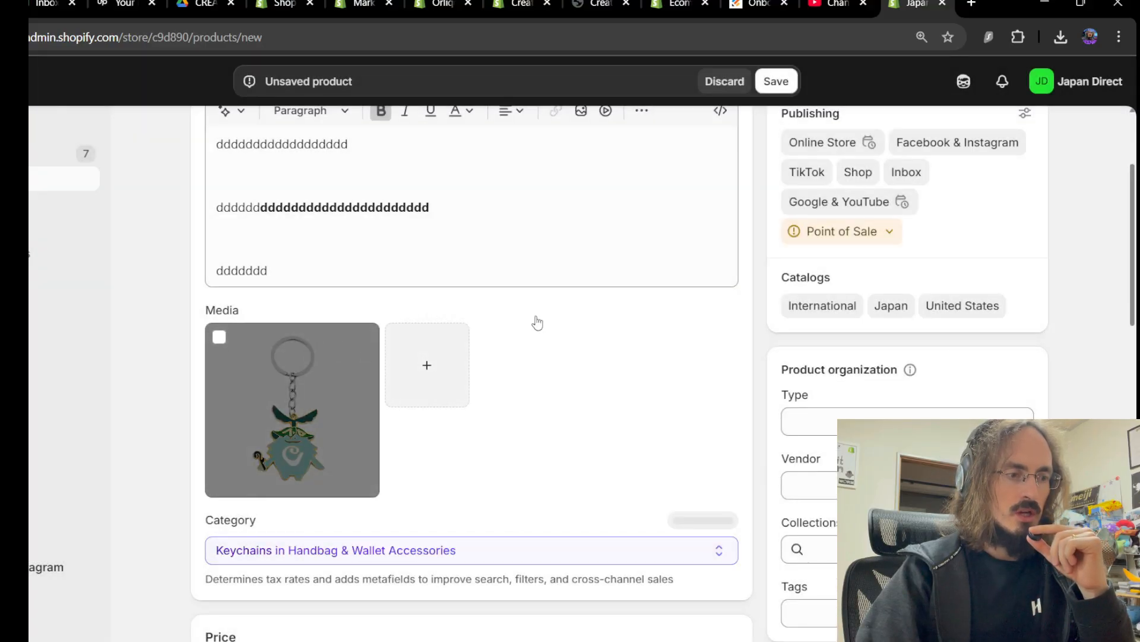
pyautogui.scroll(-2, 673, 283)
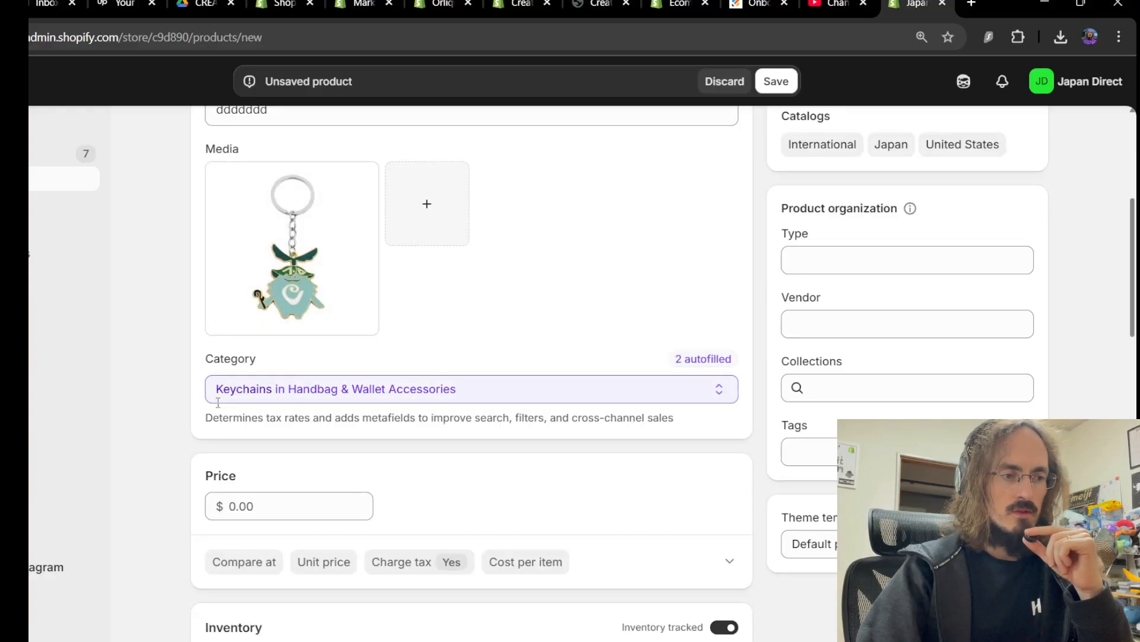
pyautogui.scroll(5, 499, 374)
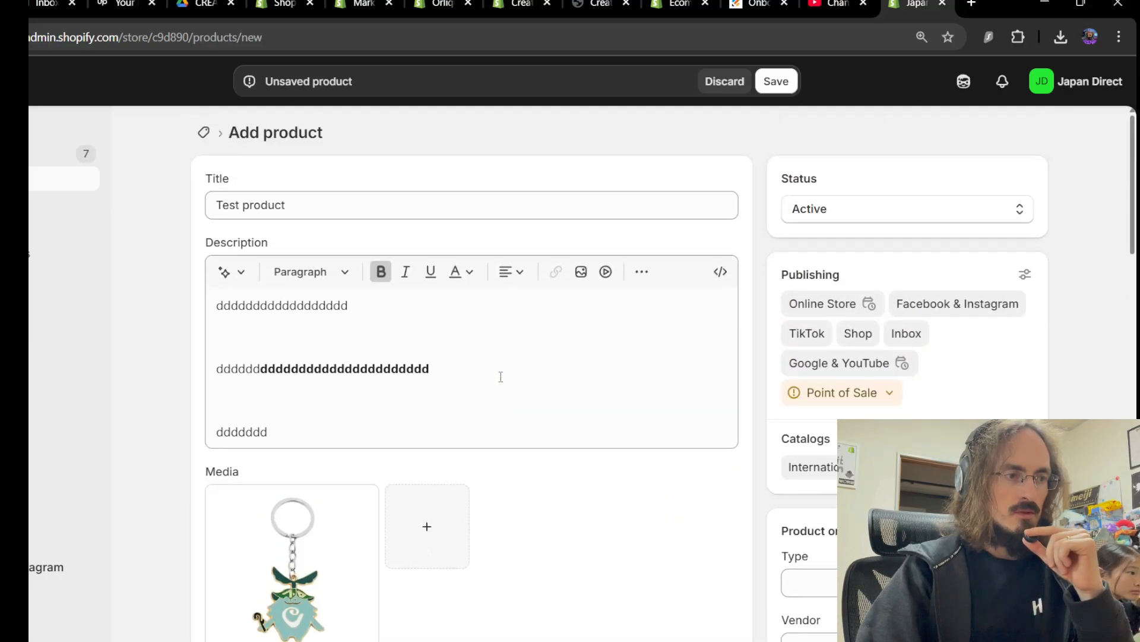
pyautogui.scroll(-4, 499, 374)
pyautogui.scroll(-1, 538, 281)
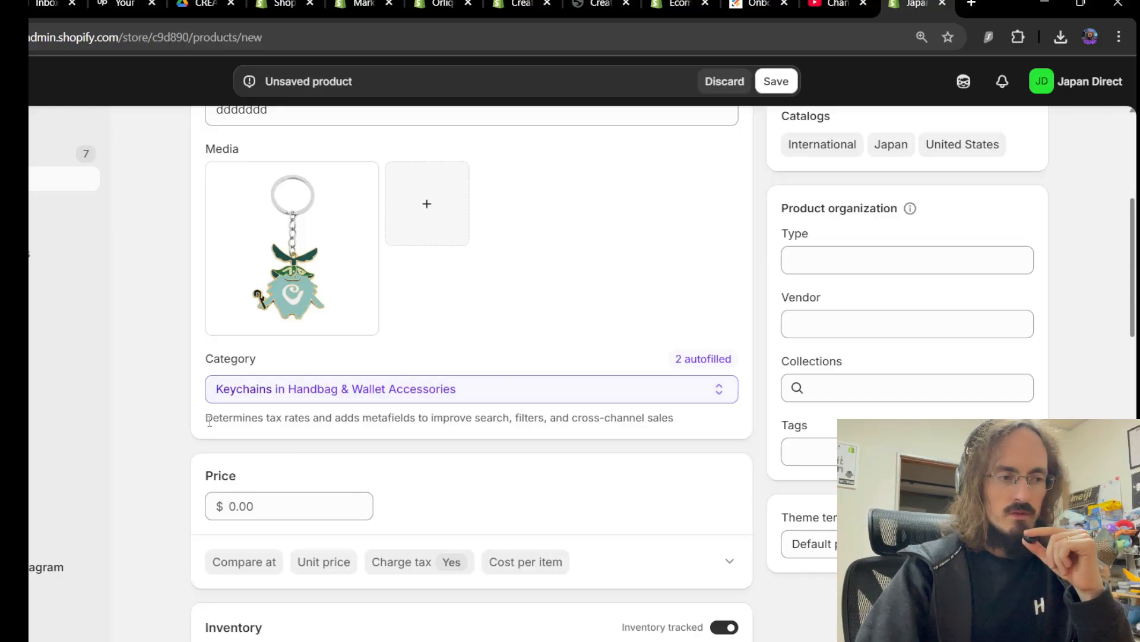
pyautogui.moveTo(209, 420); pyautogui.dragTo(312, 431)
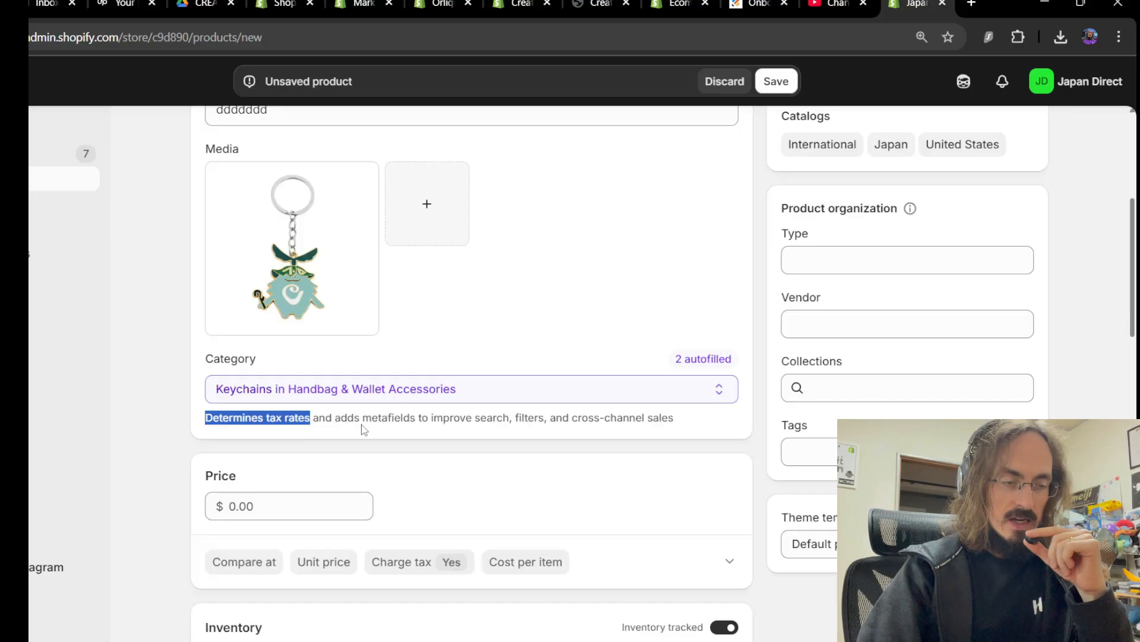
pyautogui.moveTo(452, 417); pyautogui.dragTo(506, 416)
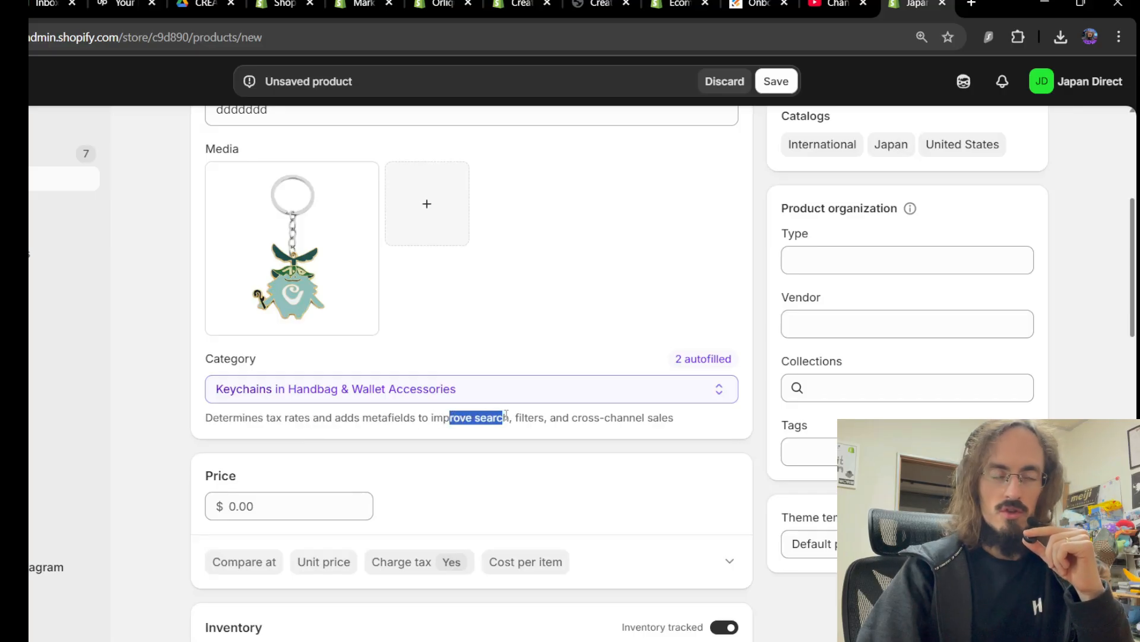
pyautogui.click(534, 458)
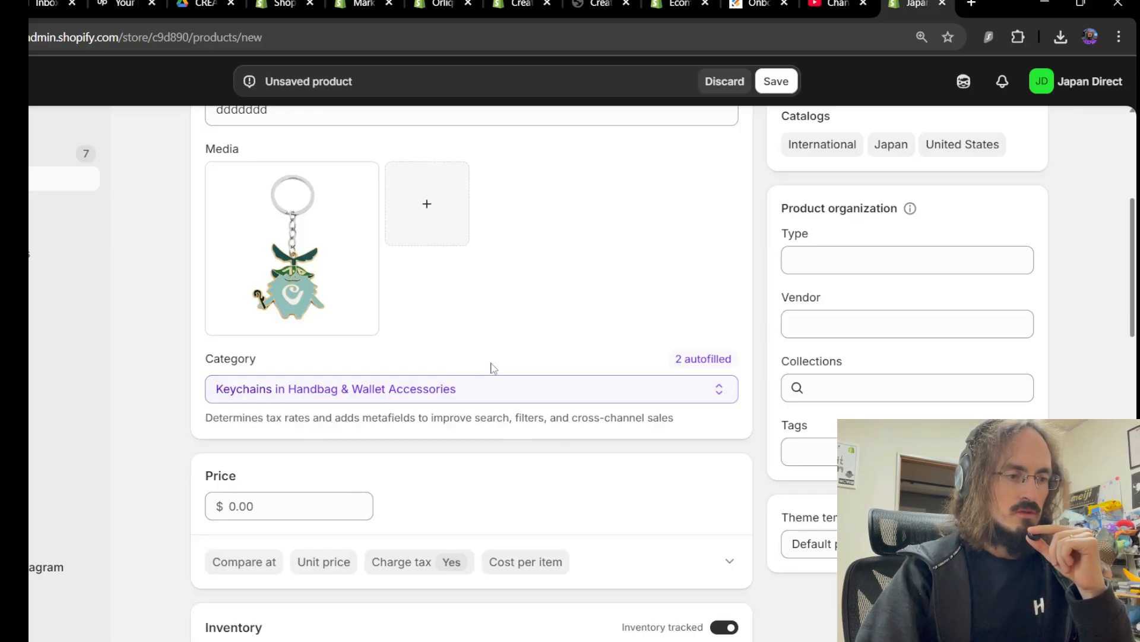
pyautogui.scroll(-3, 491, 369)
# Enter a price of 10.00, correcting the mistyped 100 down to 10
pyautogui.click(276, 351)
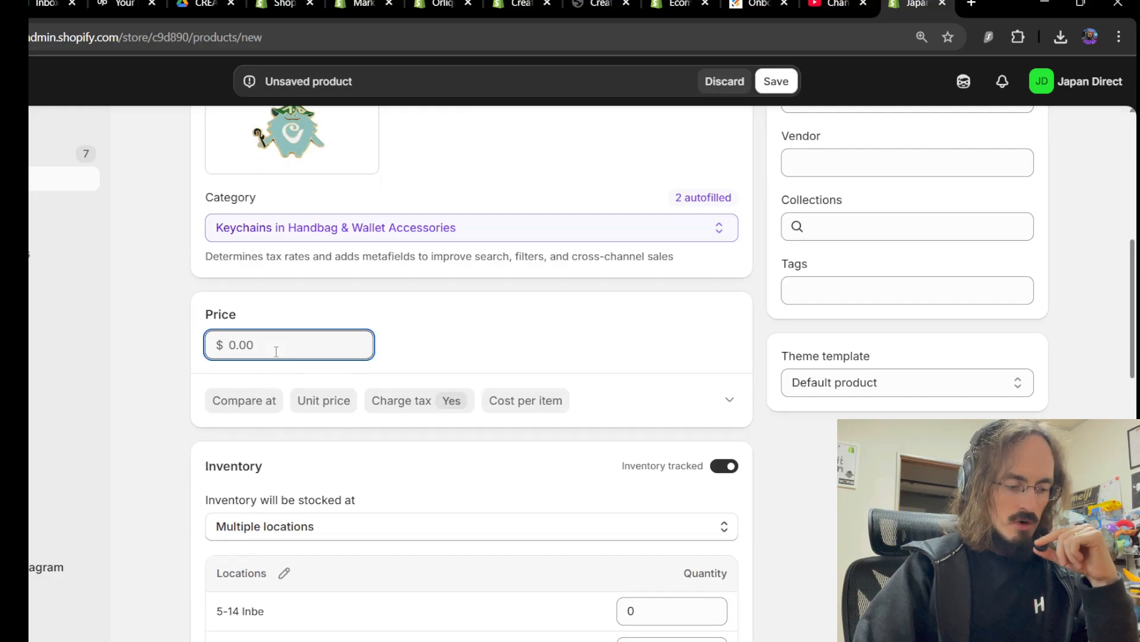
pyautogui.write('100')
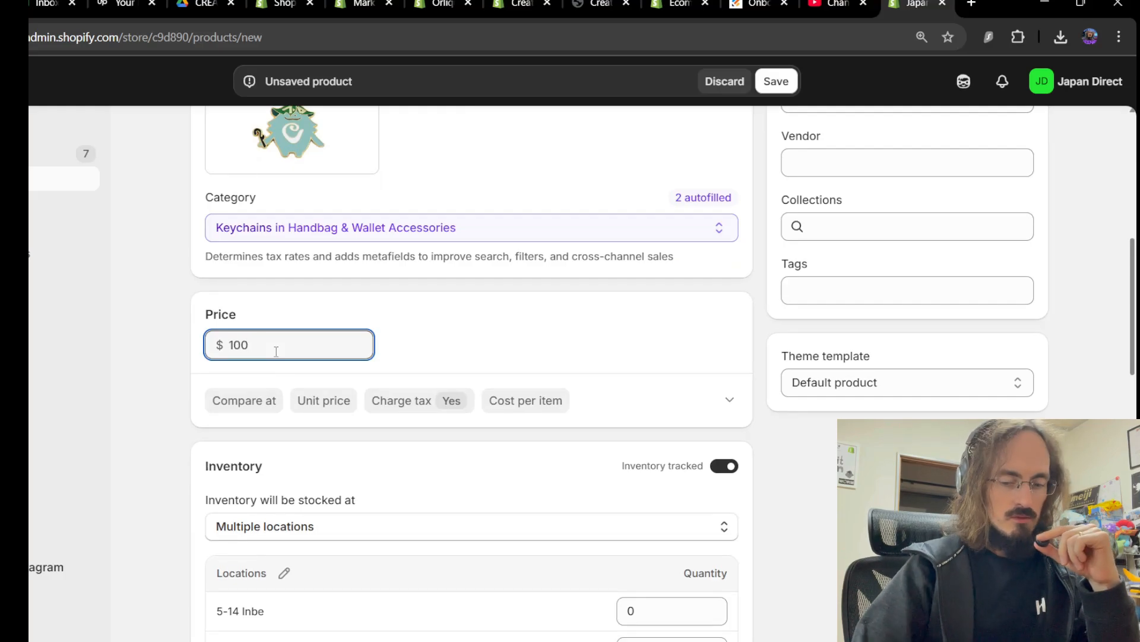
pyautogui.press('BackSpace')
pyautogui.click(473, 339)
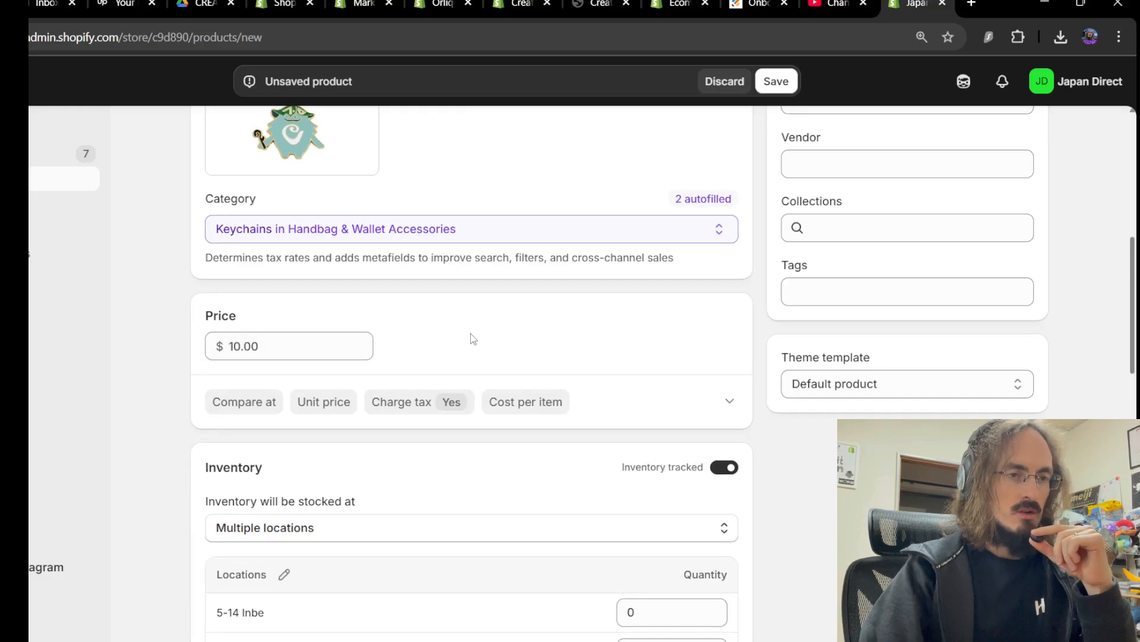
pyautogui.scroll(6, 474, 338)
pyautogui.scroll(-4, 544, 280)
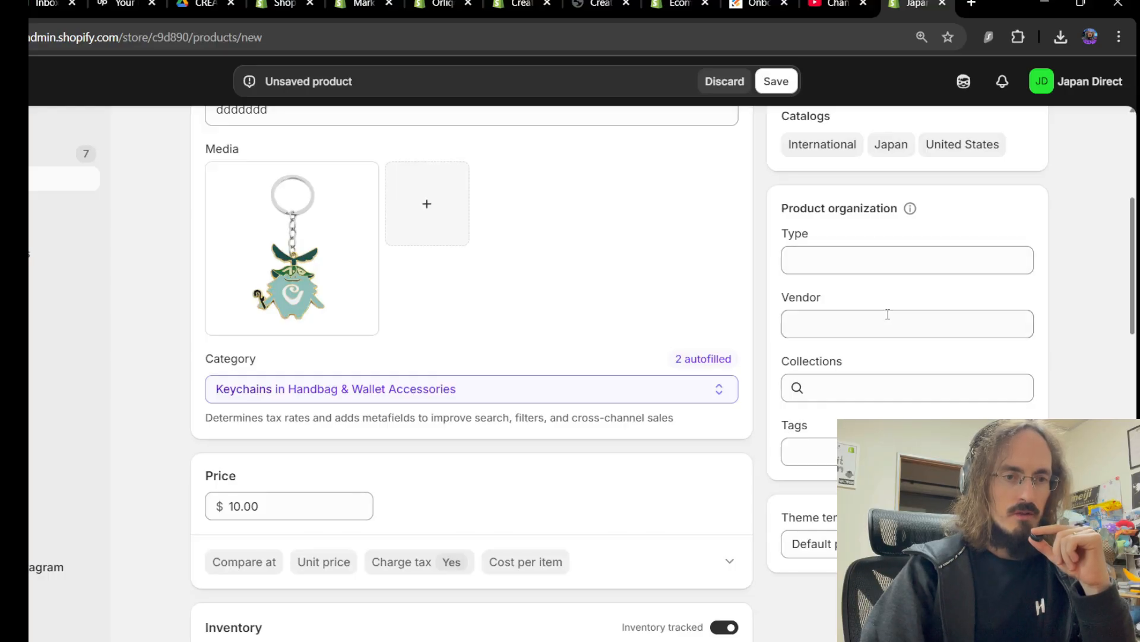
pyautogui.scroll(2, 900, 335)
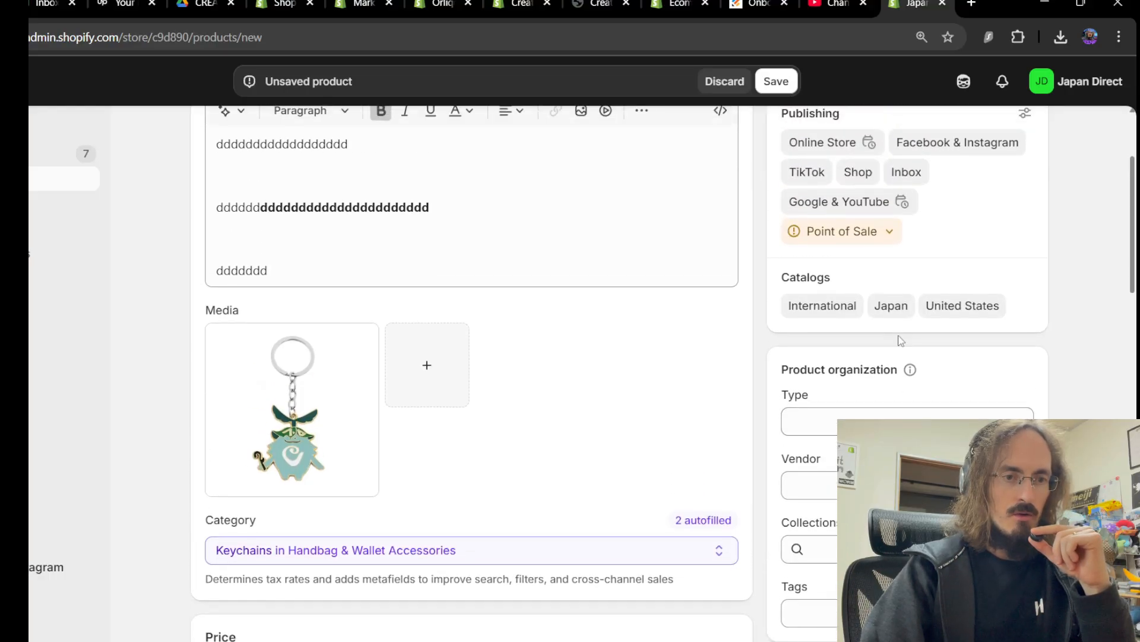
pyautogui.scroll(-1, 901, 339)
pyautogui.scroll(-3, 900, 334)
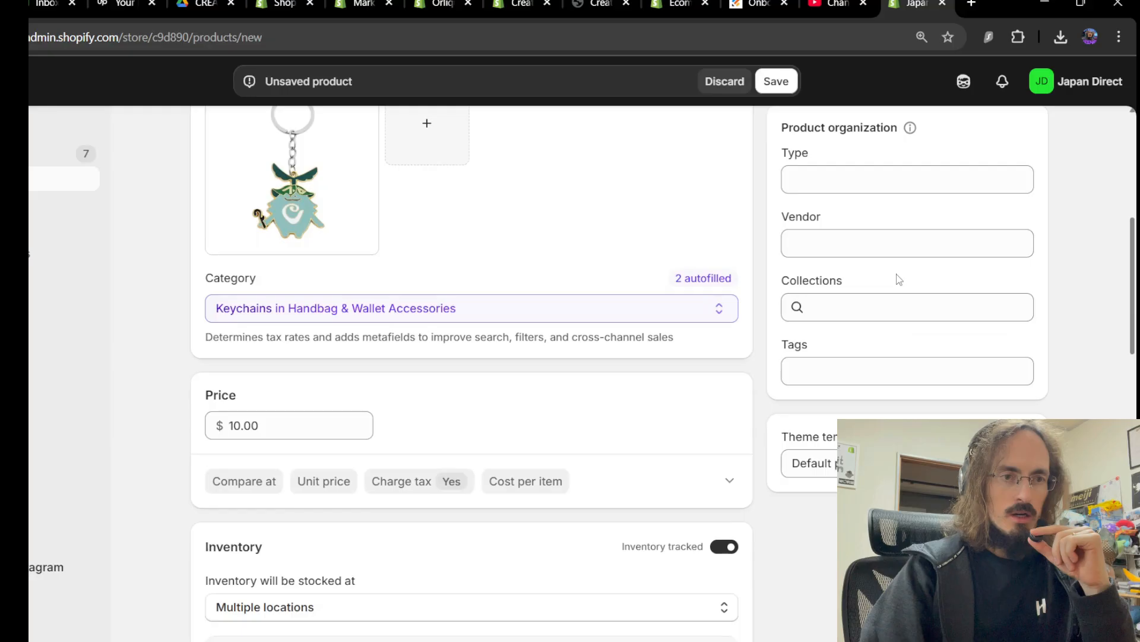
pyautogui.scroll(2, 897, 280)
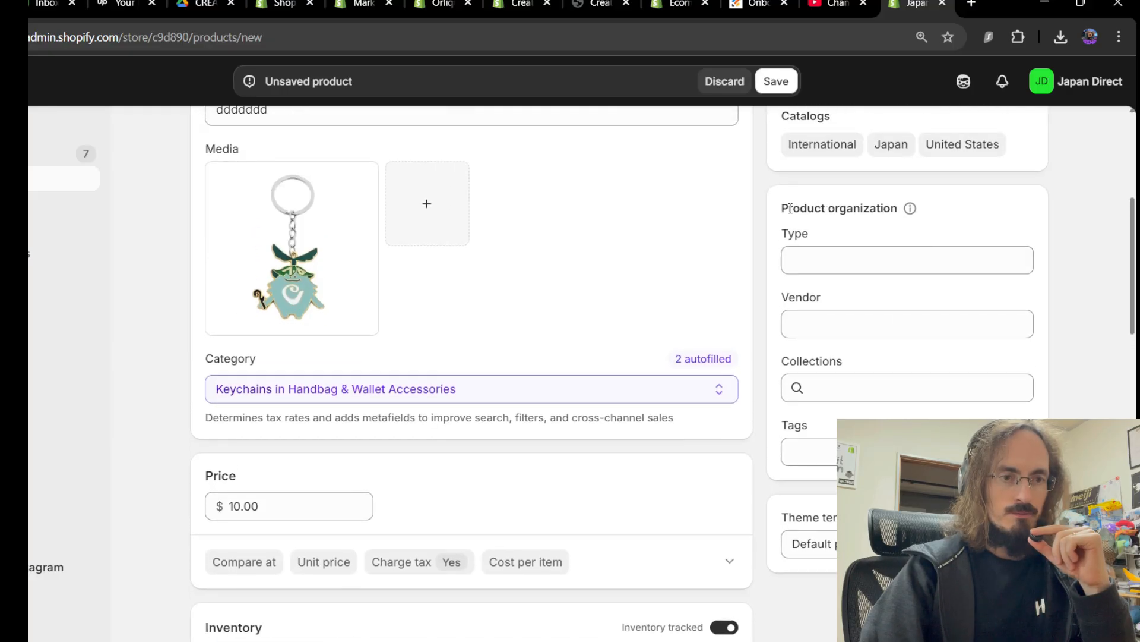
pyautogui.moveTo(790, 208); pyautogui.dragTo(878, 210)
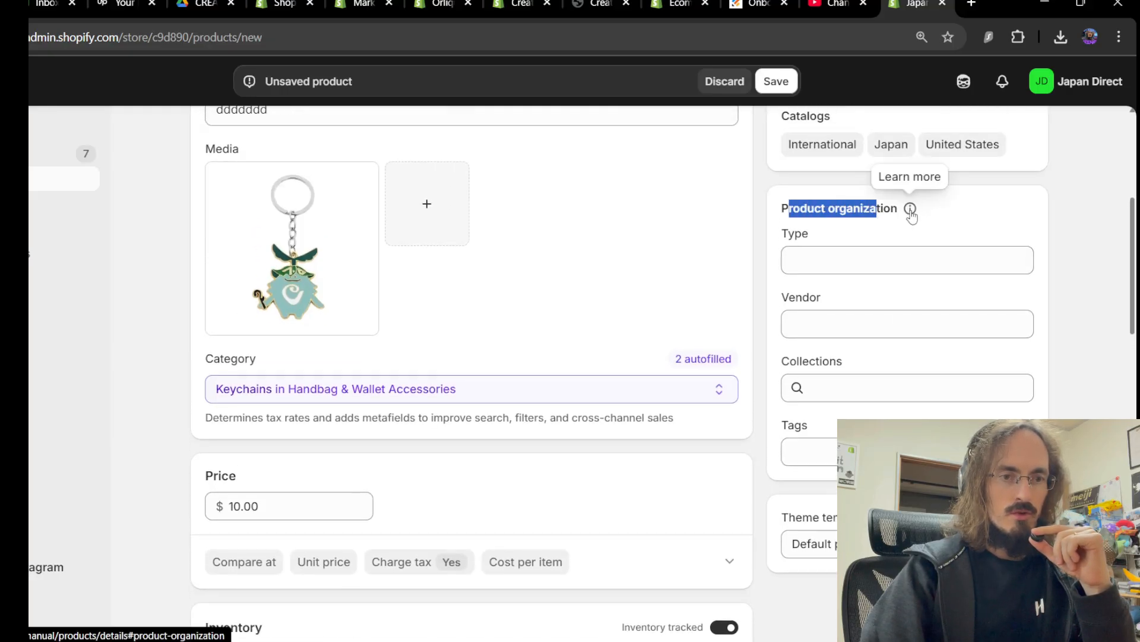
pyautogui.click(1087, 233)
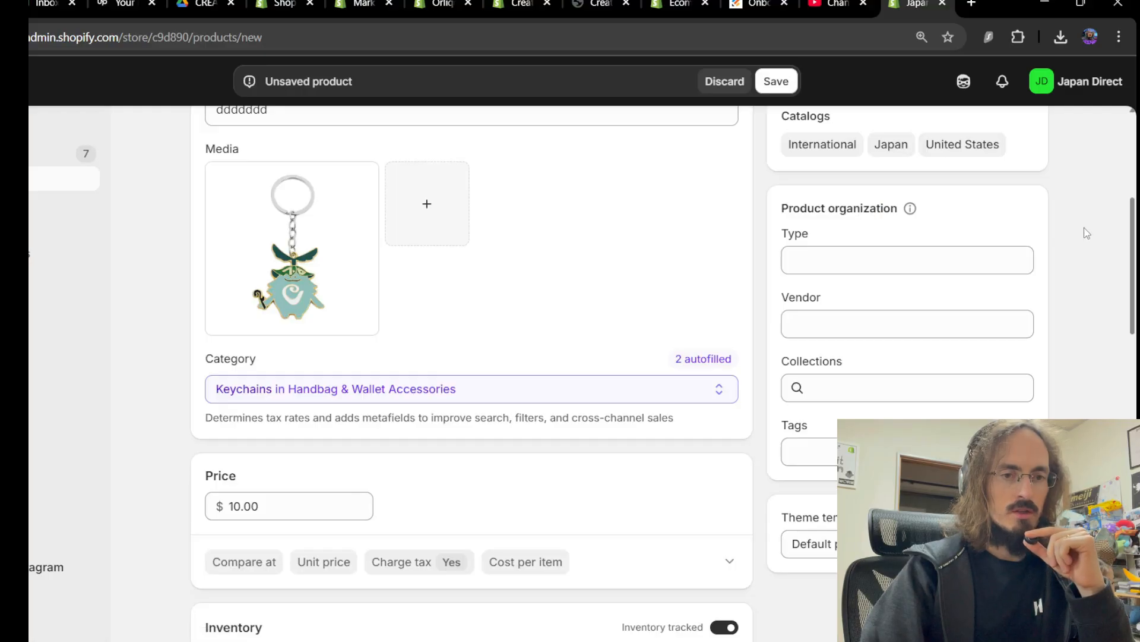
pyautogui.click(888, 388)
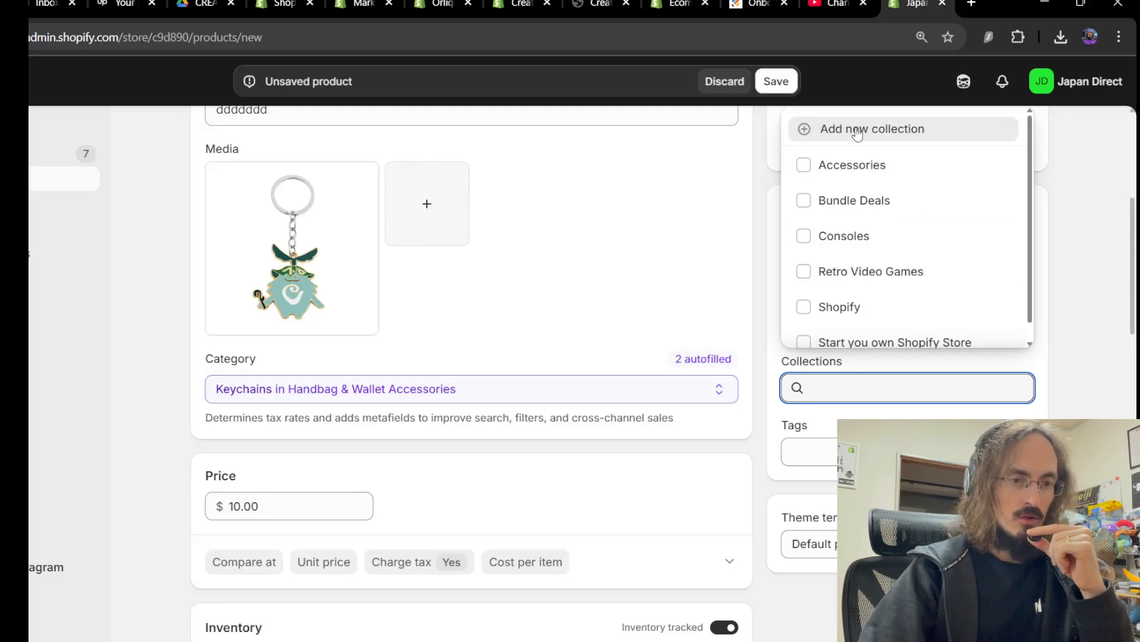
pyautogui.click(1090, 363)
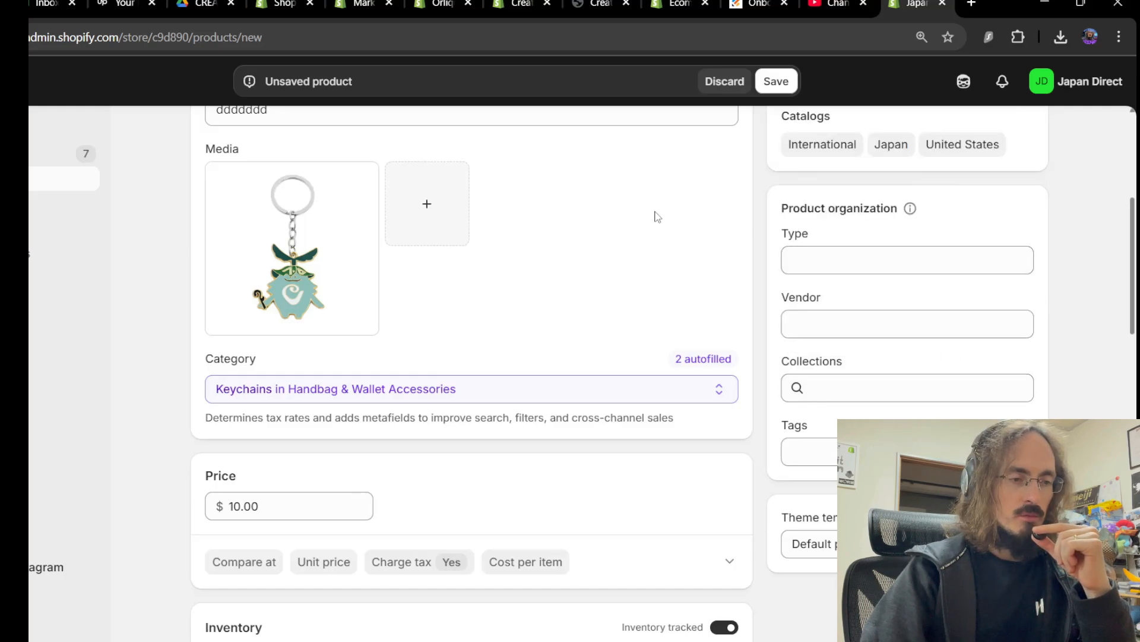
pyautogui.scroll(-1, 475, 273)
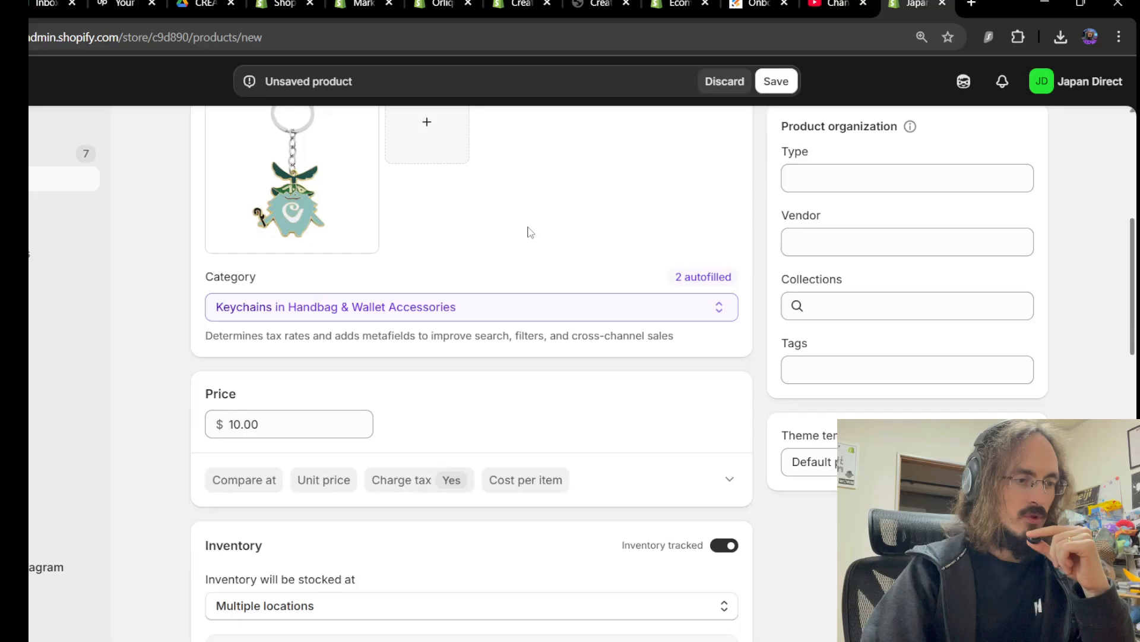
pyautogui.scroll(-3, 535, 220)
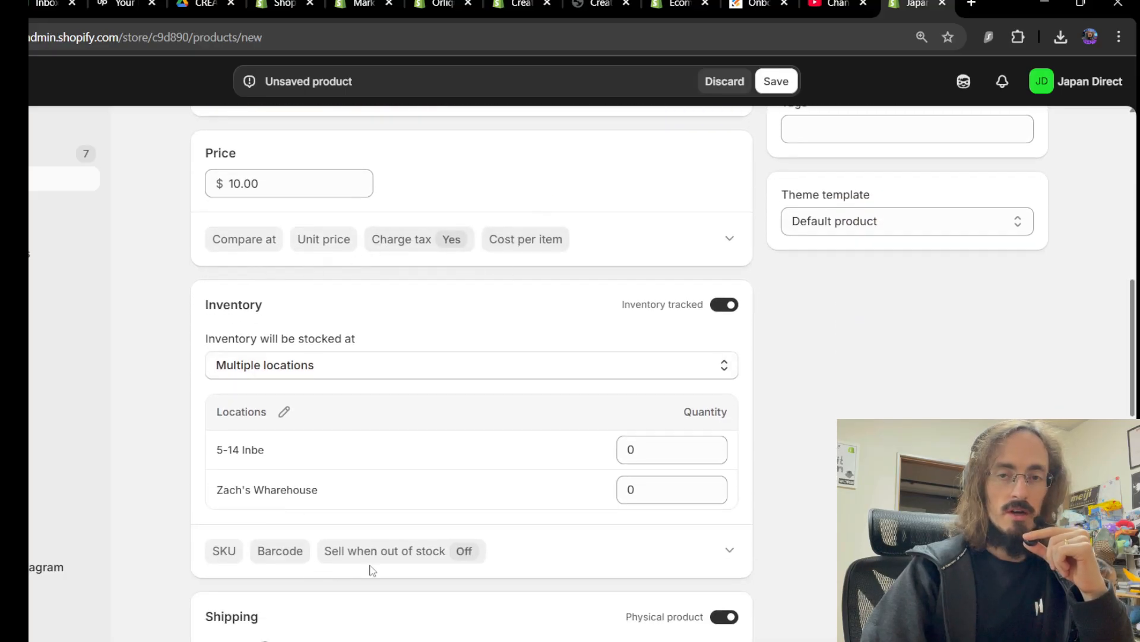
pyautogui.scroll(-2, 570, 312)
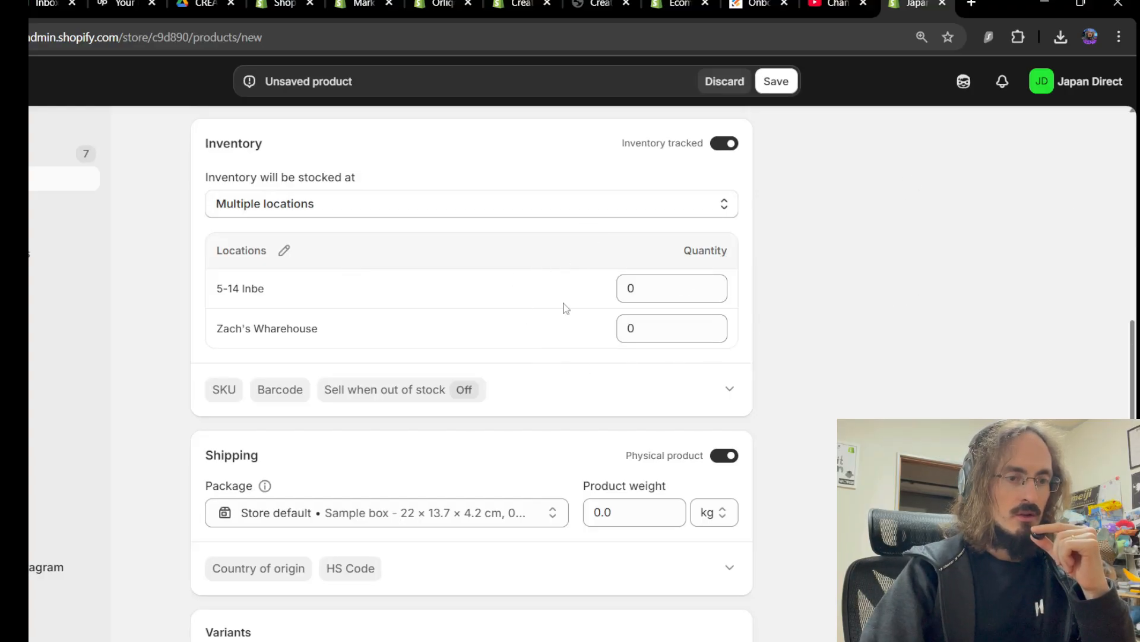
pyautogui.scroll(3, 561, 314)
pyautogui.scroll(1, 534, 327)
pyautogui.scroll(-3, 520, 328)
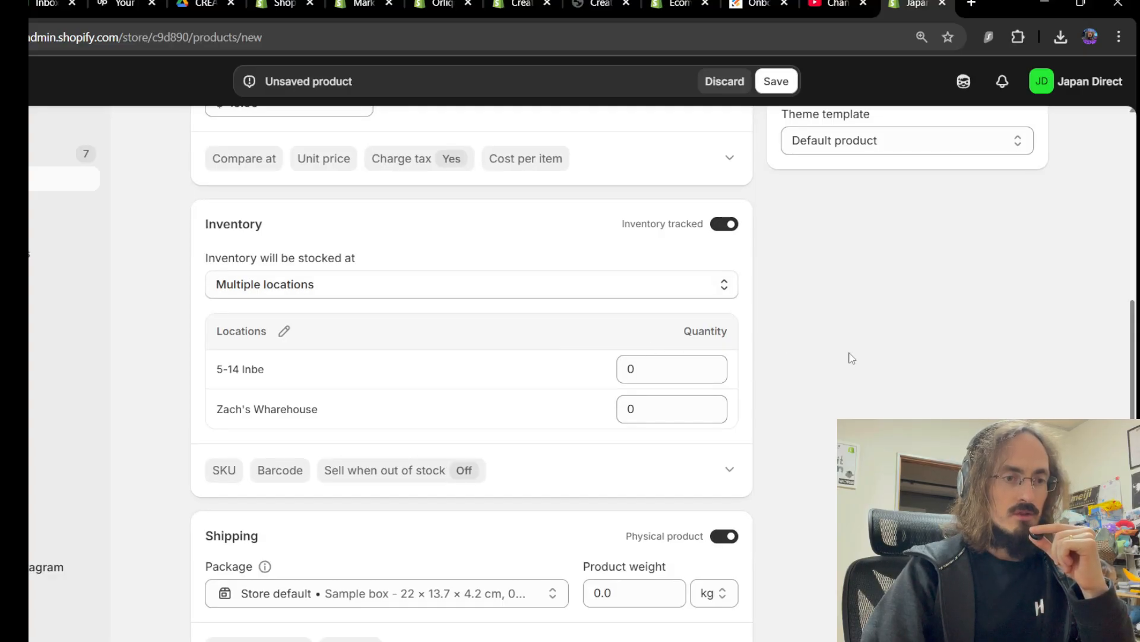
pyautogui.scroll(8, 851, 358)
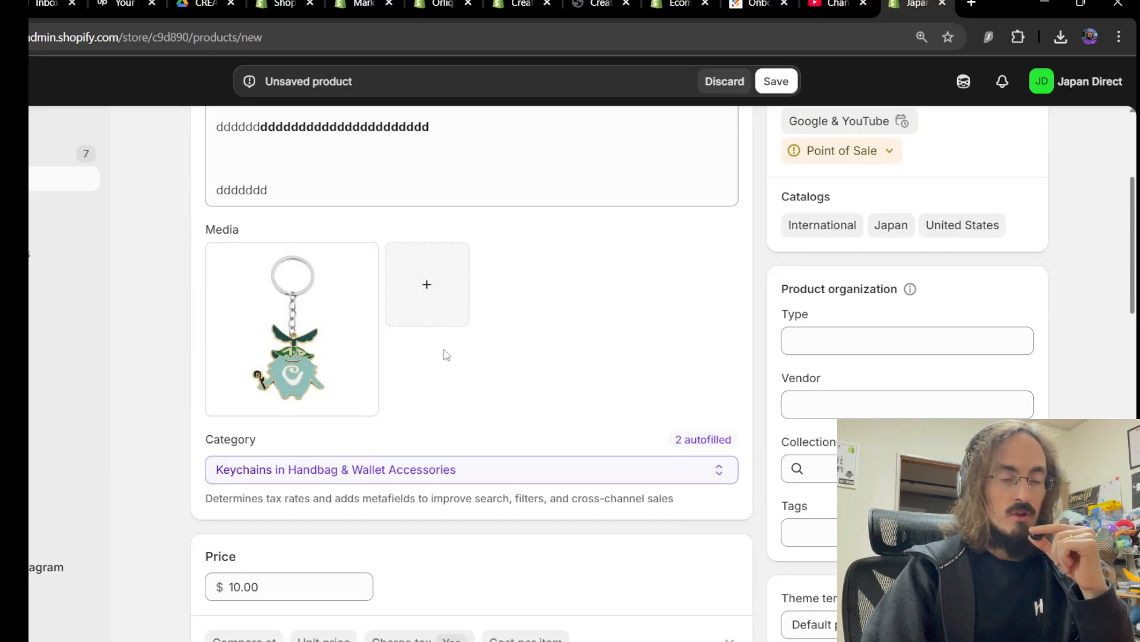
pyautogui.scroll(-8, 642, 208)
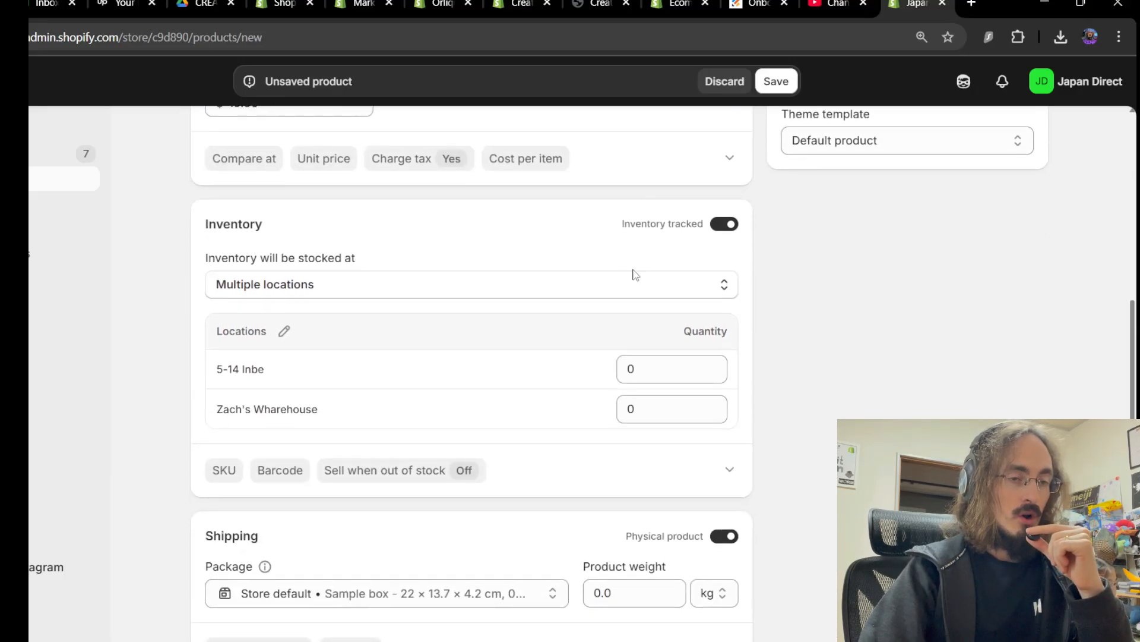
pyautogui.click(666, 364)
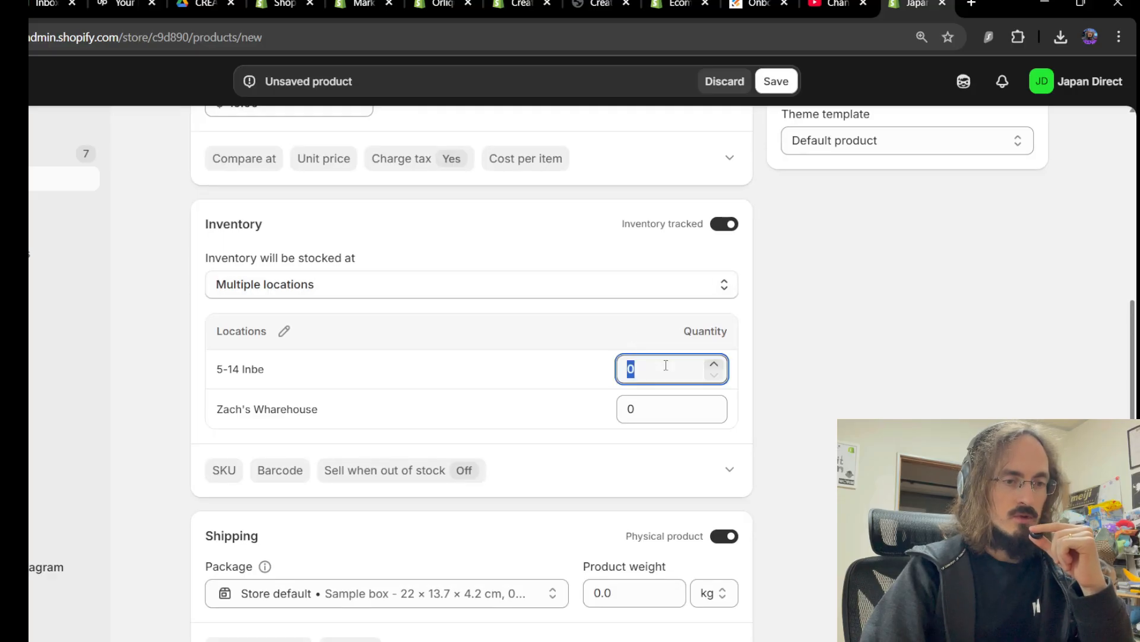
pyautogui.write('1')
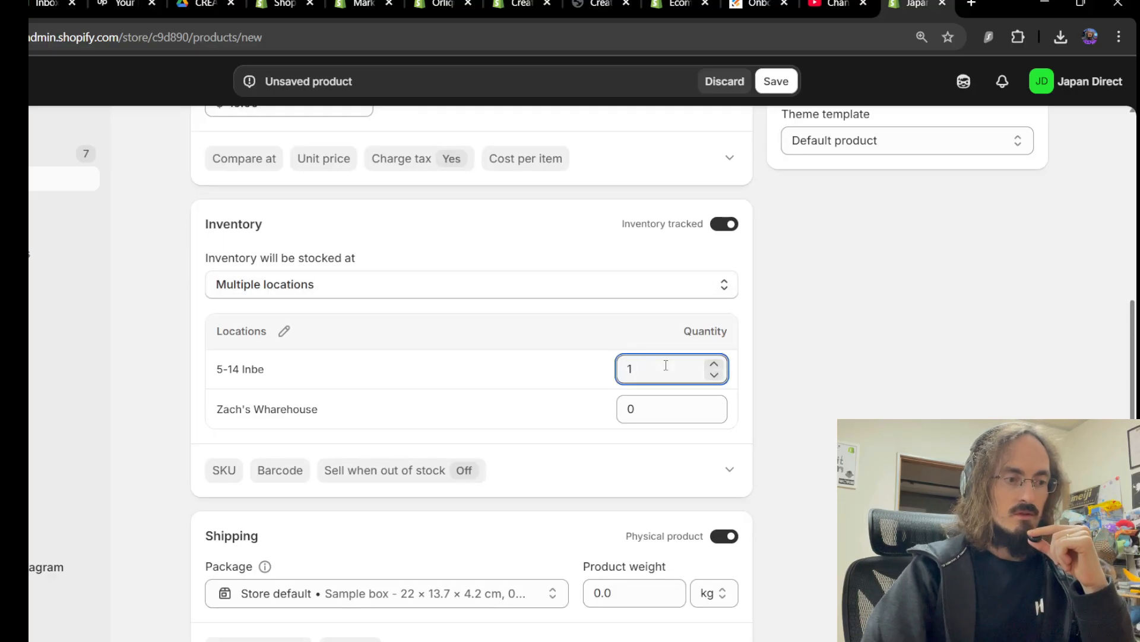
pyautogui.click(850, 393)
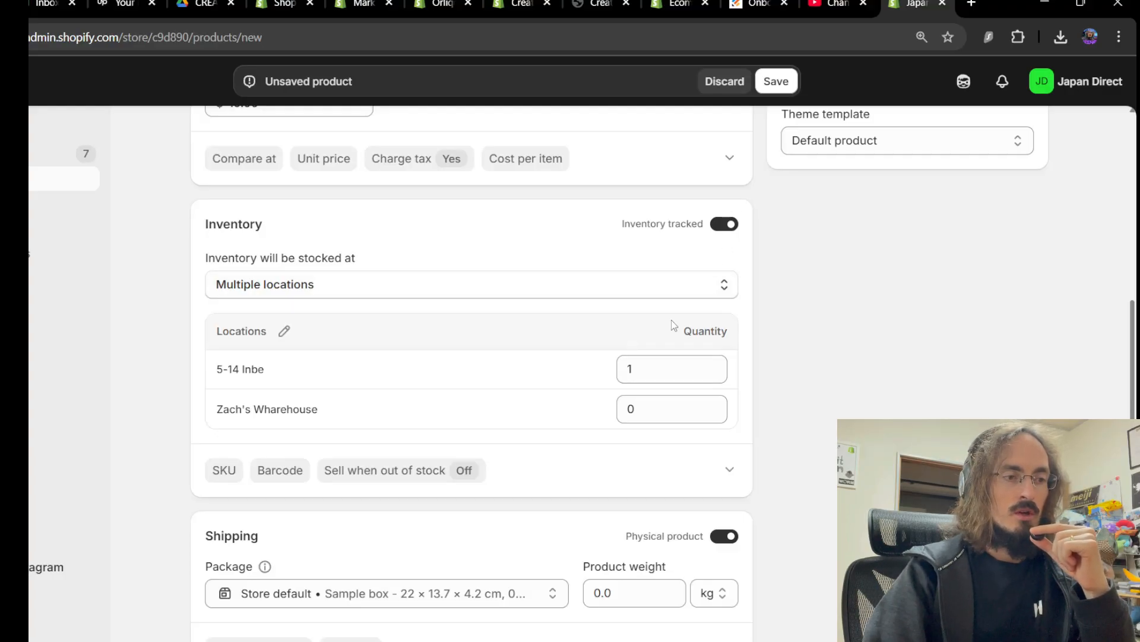
pyautogui.click(728, 232)
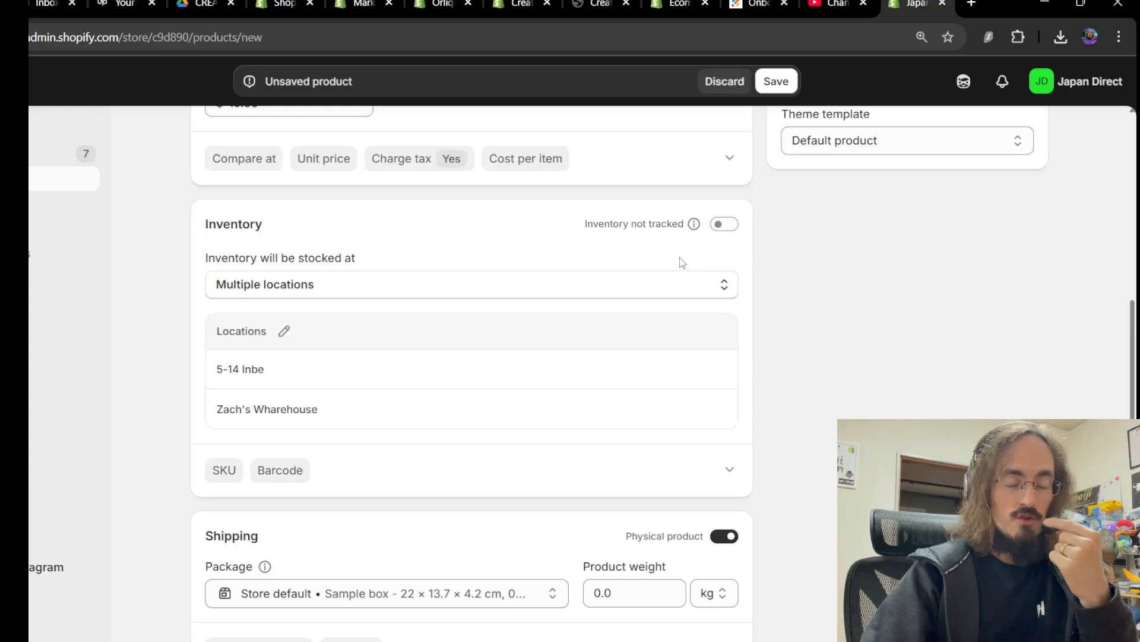
pyautogui.click(723, 227)
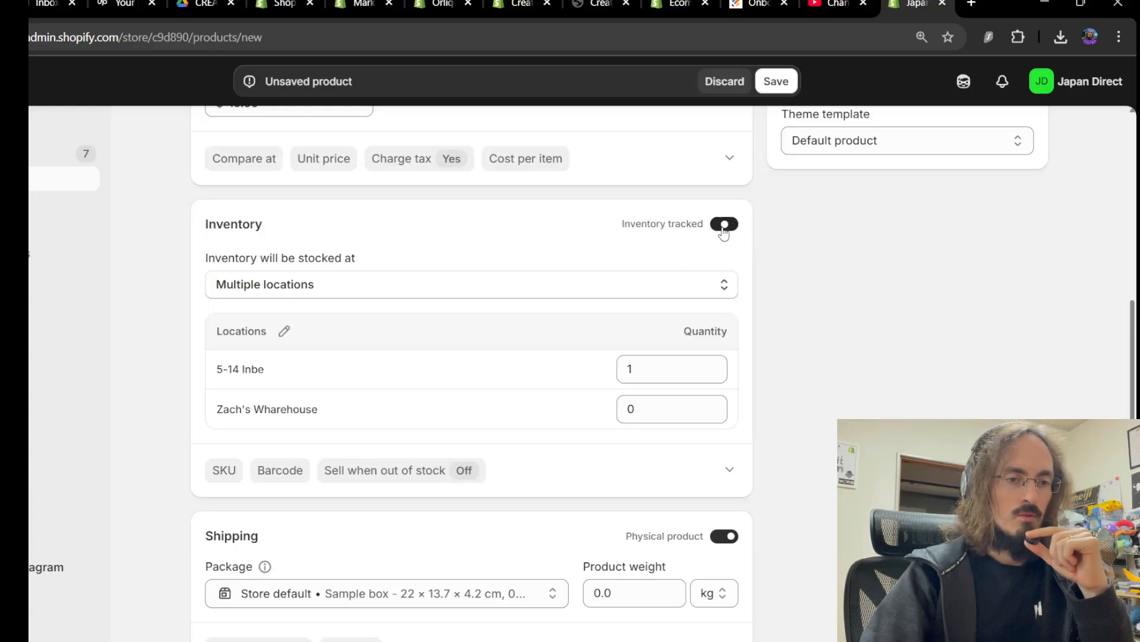
pyautogui.click(675, 370)
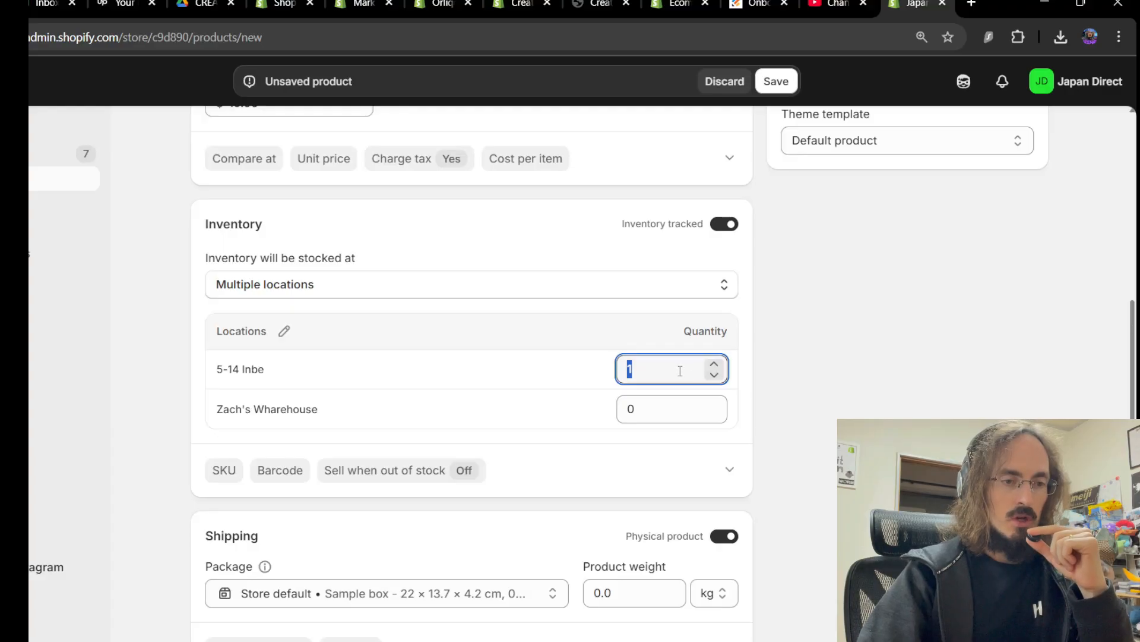
pyautogui.press('Tab')
pyautogui.scroll(-3, 535, 202)
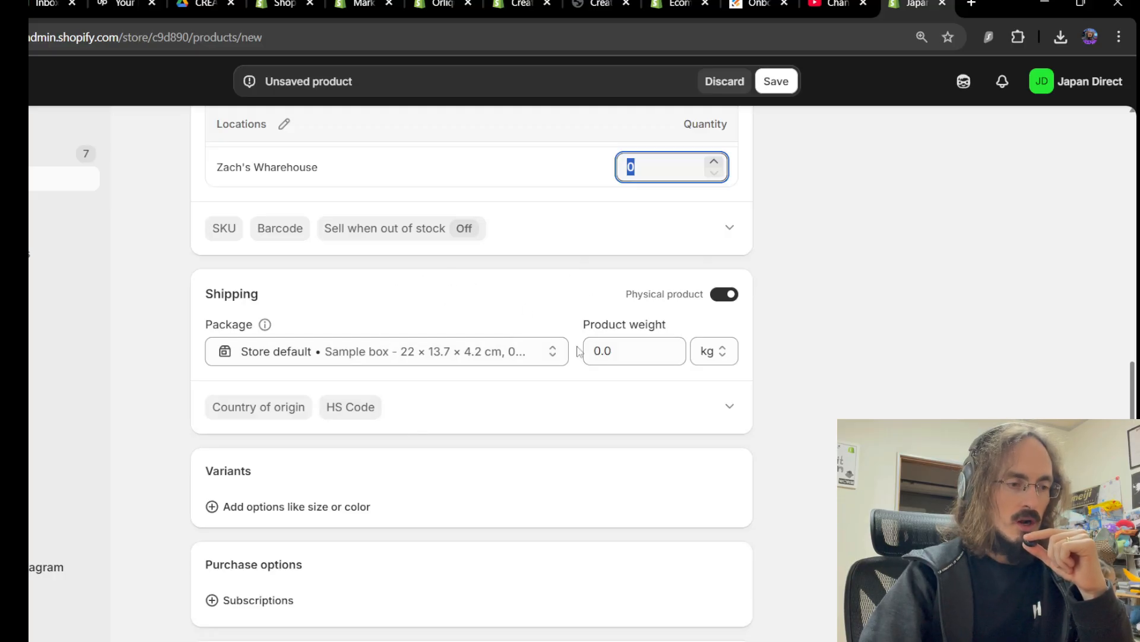
pyautogui.click(942, 394)
pyautogui.scroll(-2, 657, 402)
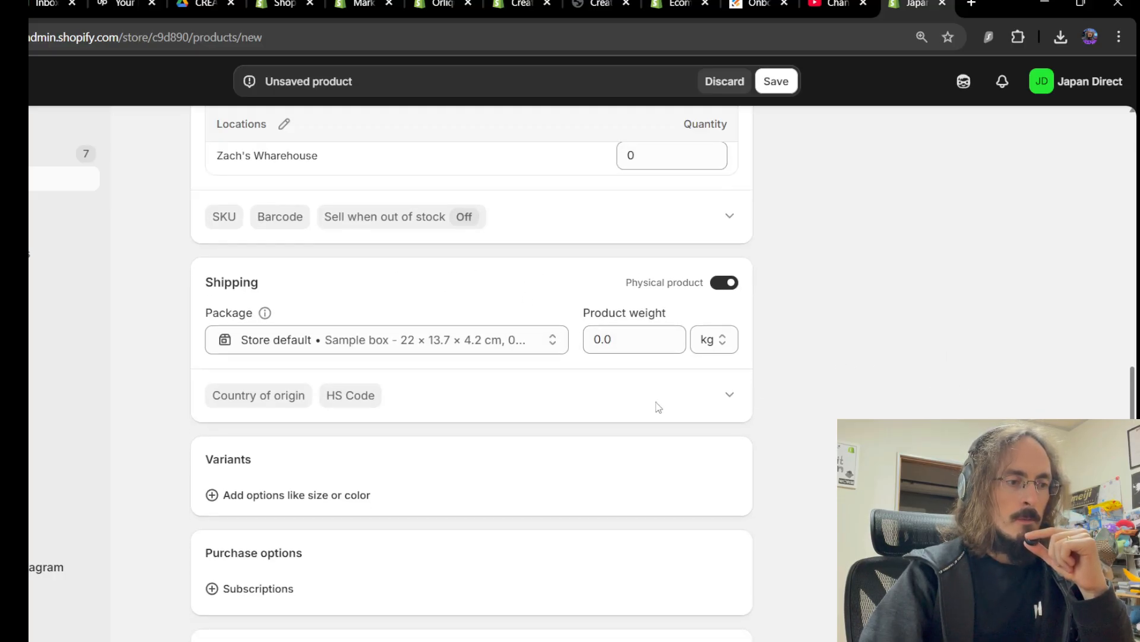
pyautogui.scroll(-2, 404, 315)
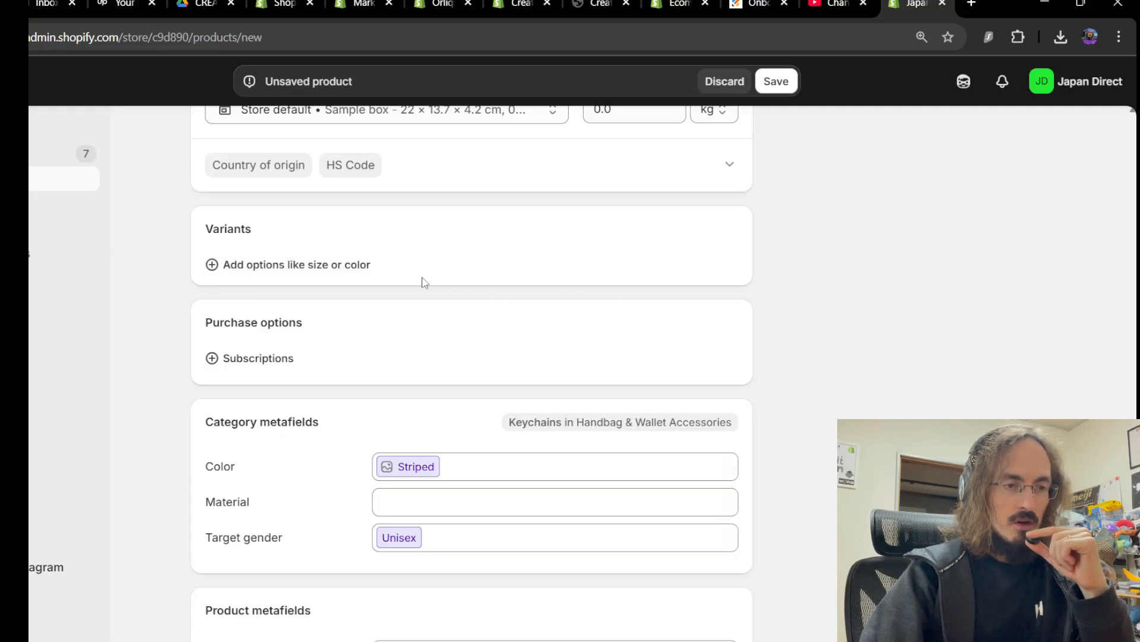
pyautogui.scroll(4, 733, 375)
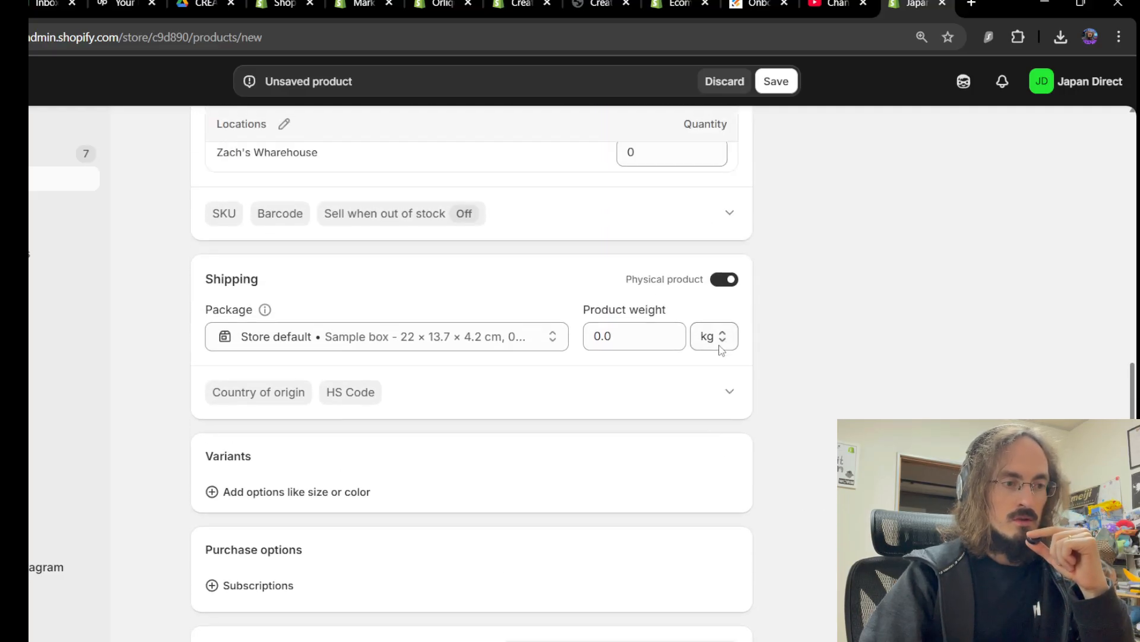
pyautogui.scroll(-4, 586, 400)
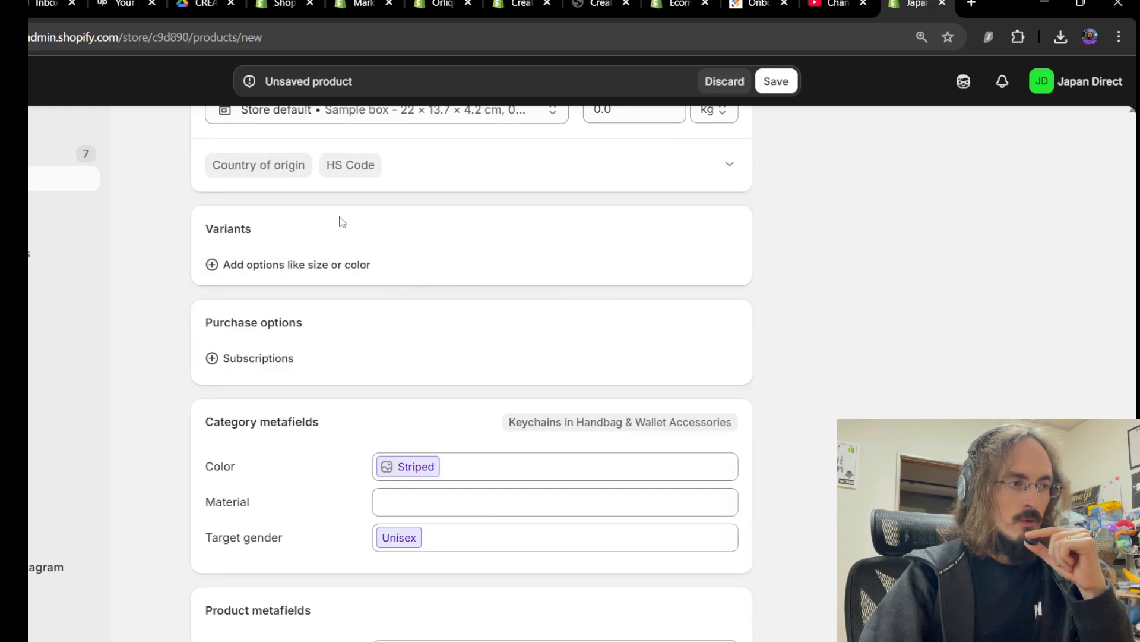
pyautogui.scroll(-1, 306, 211)
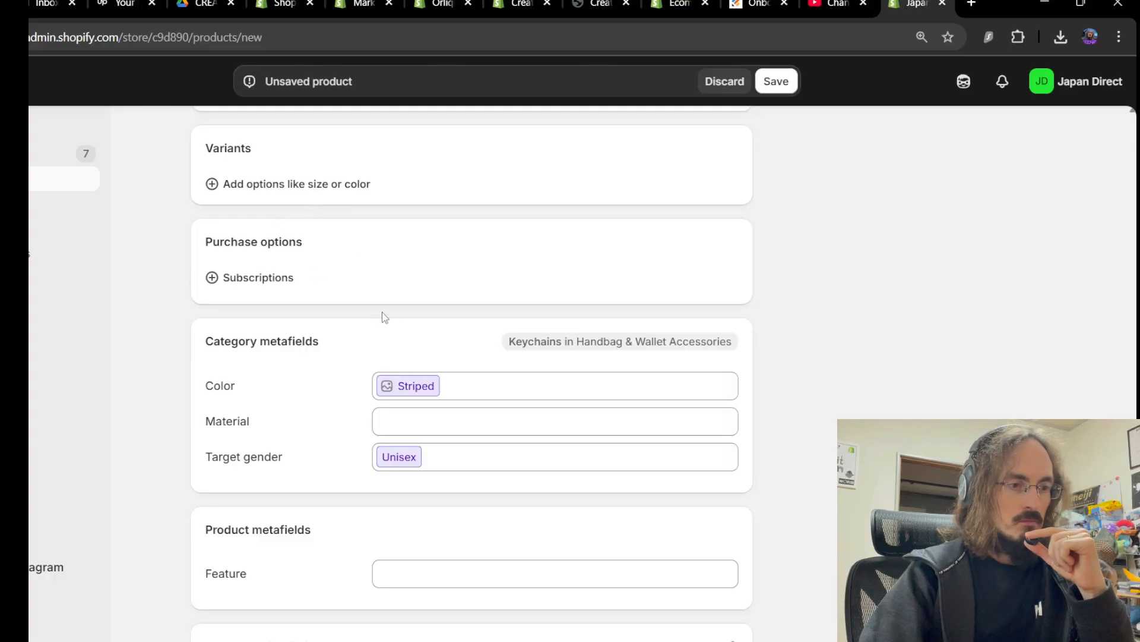
pyautogui.scroll(-3, 385, 317)
pyautogui.scroll(1, 308, 262)
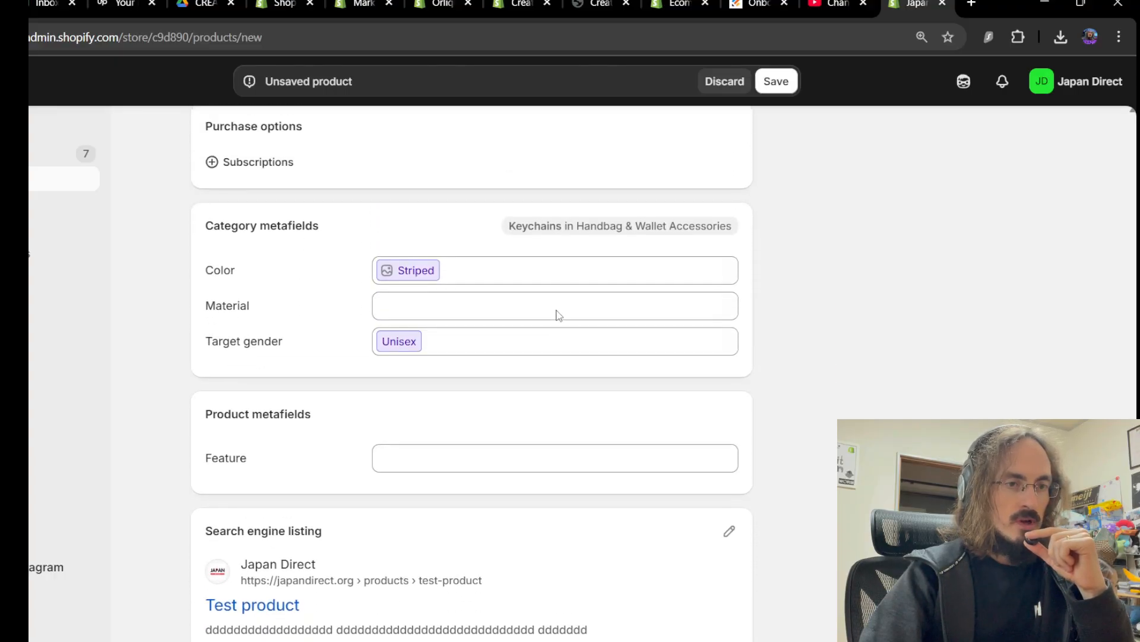
pyautogui.scroll(1, 561, 316)
pyautogui.scroll(-2, 570, 318)
pyautogui.scroll(10, 594, 320)
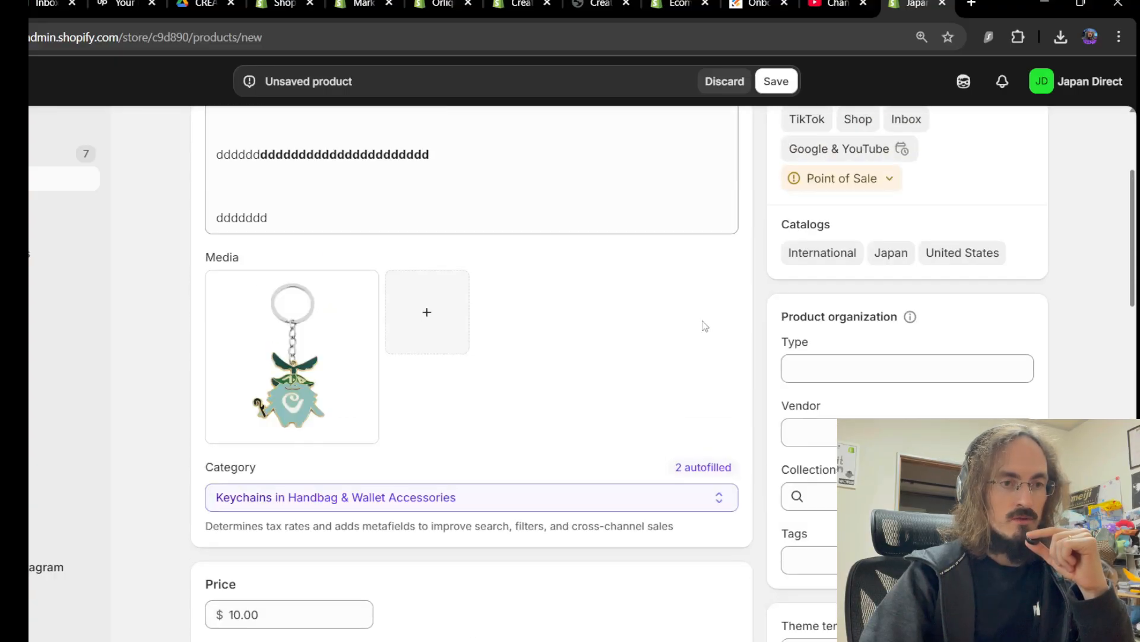
pyautogui.scroll(3, 705, 326)
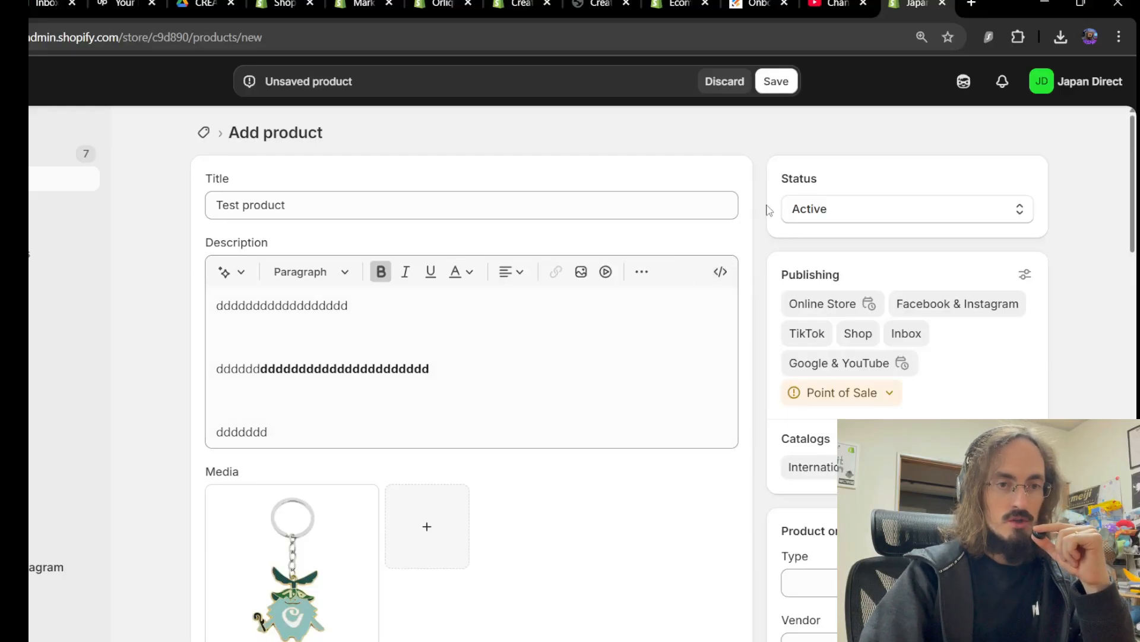
# Save Test product as an active product and view its live storefront page
pyautogui.click(776, 90)
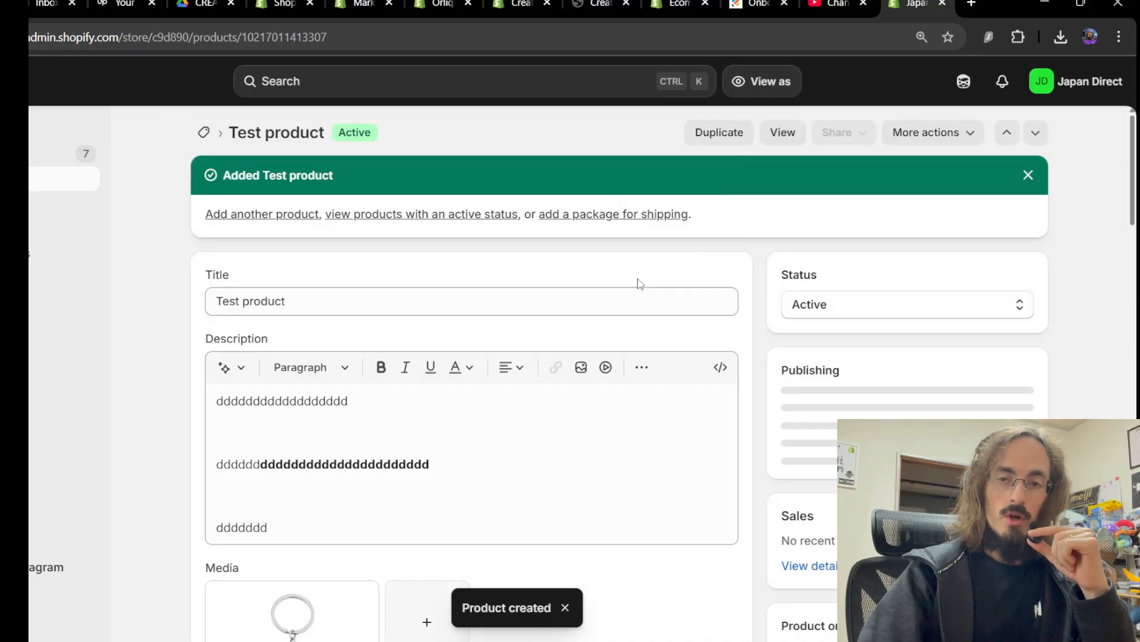
pyautogui.click(787, 131)
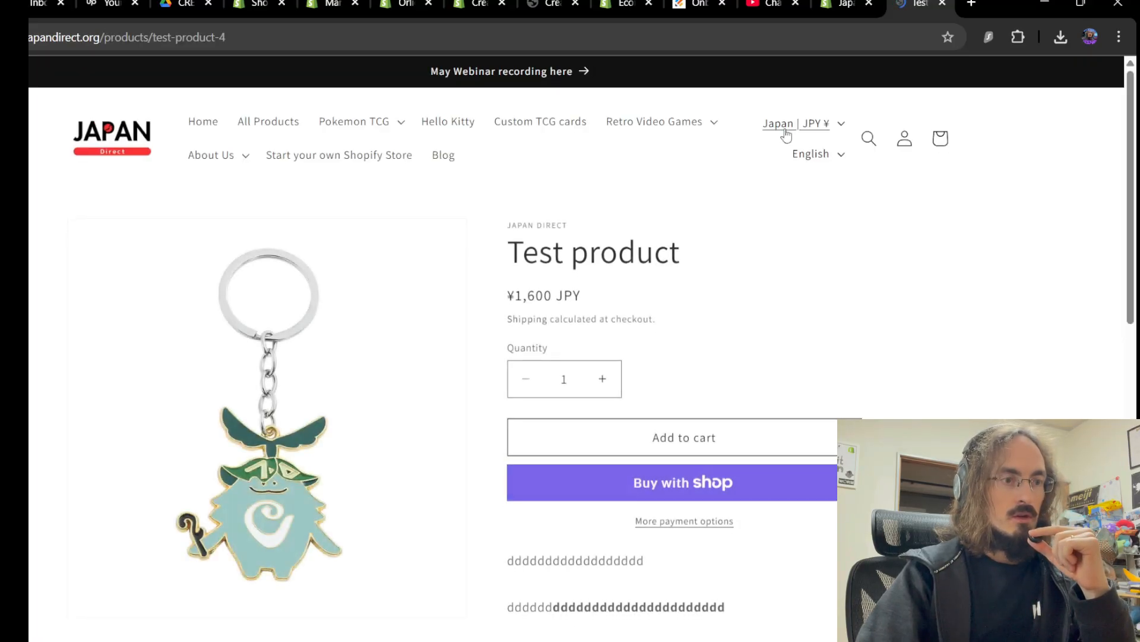
# Scroll the live Test product page, checking the ¥1,600 JPY price and bold description
pyautogui.scroll(-5, 410, 300)
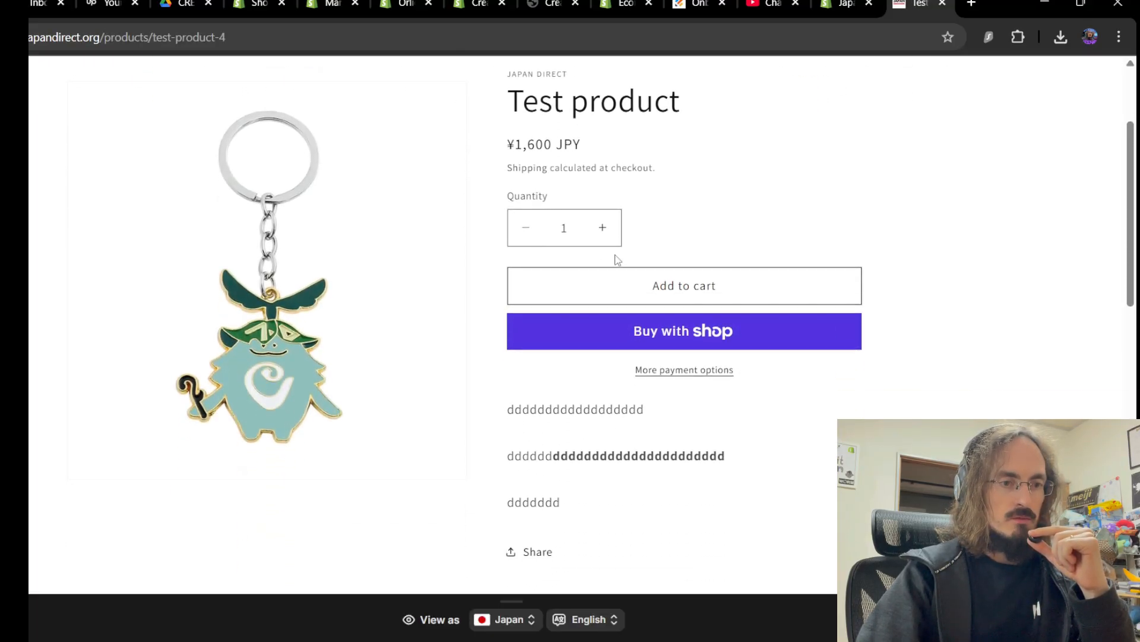
pyautogui.moveTo(509, 240); pyautogui.dragTo(752, 386)
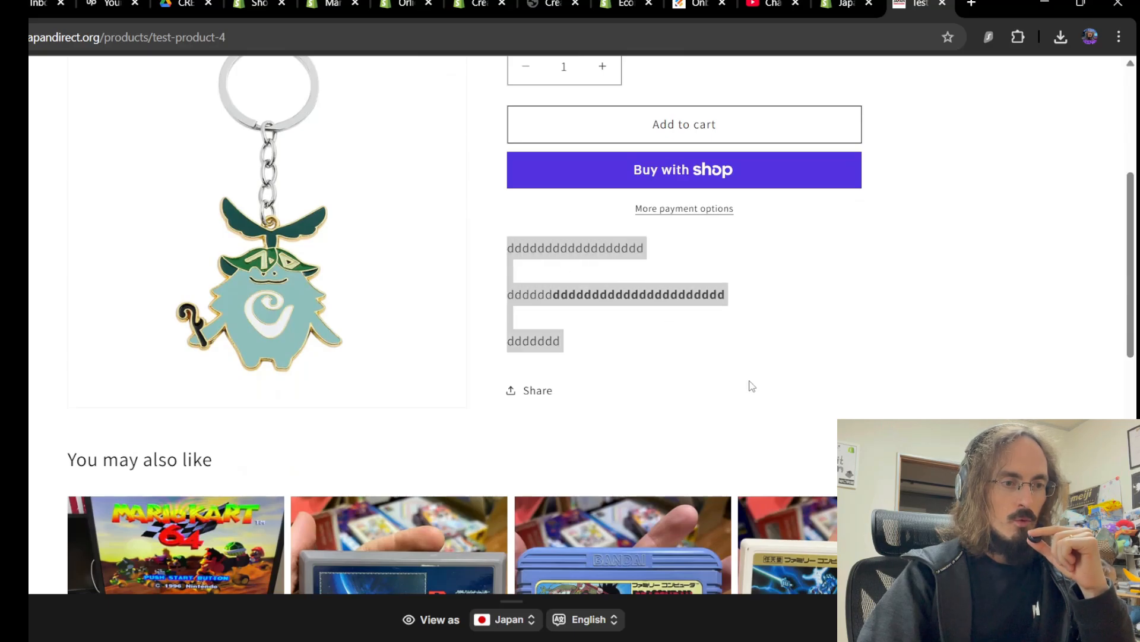
pyautogui.click(739, 338)
pyautogui.scroll(5, 696, 374)
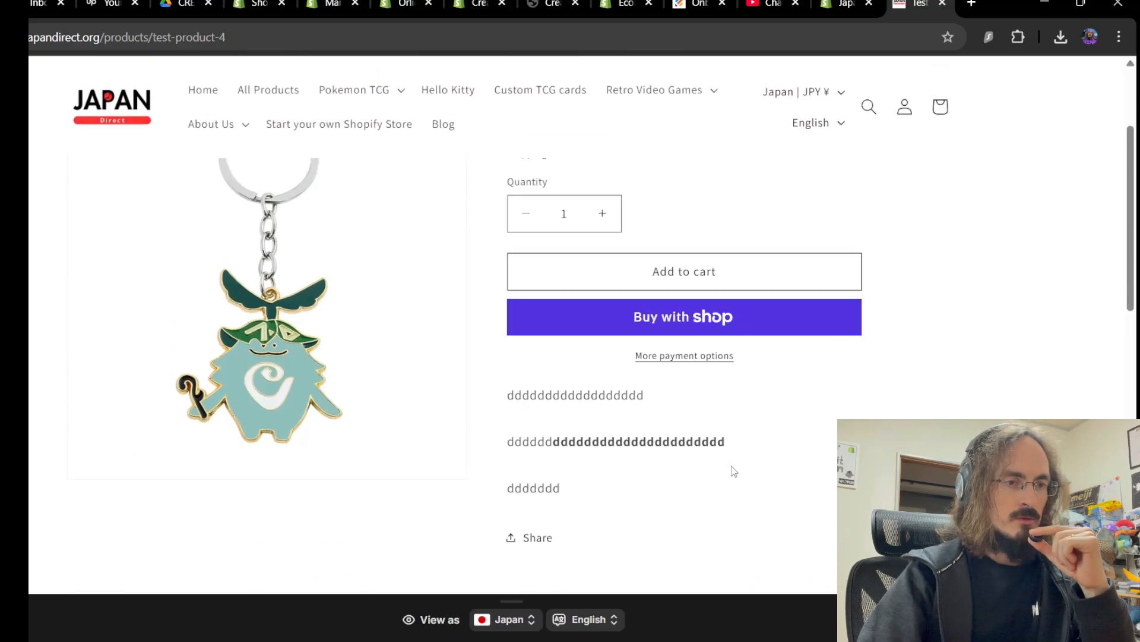
pyautogui.scroll(1, 625, 488)
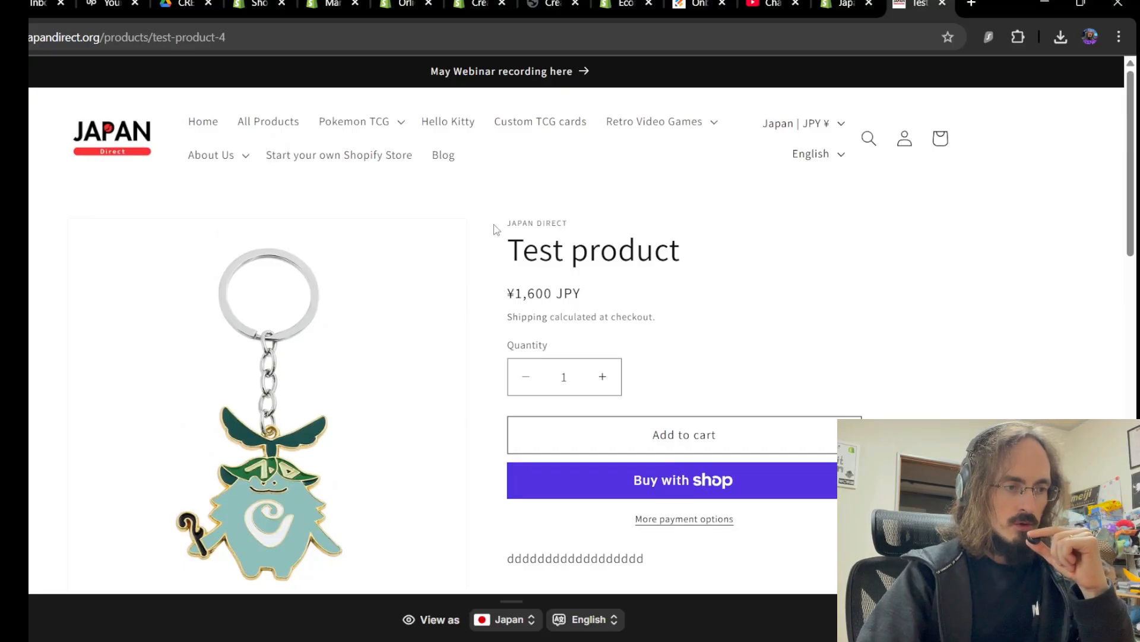
pyautogui.scroll(-2, 611, 226)
pyautogui.scroll(2, 611, 227)
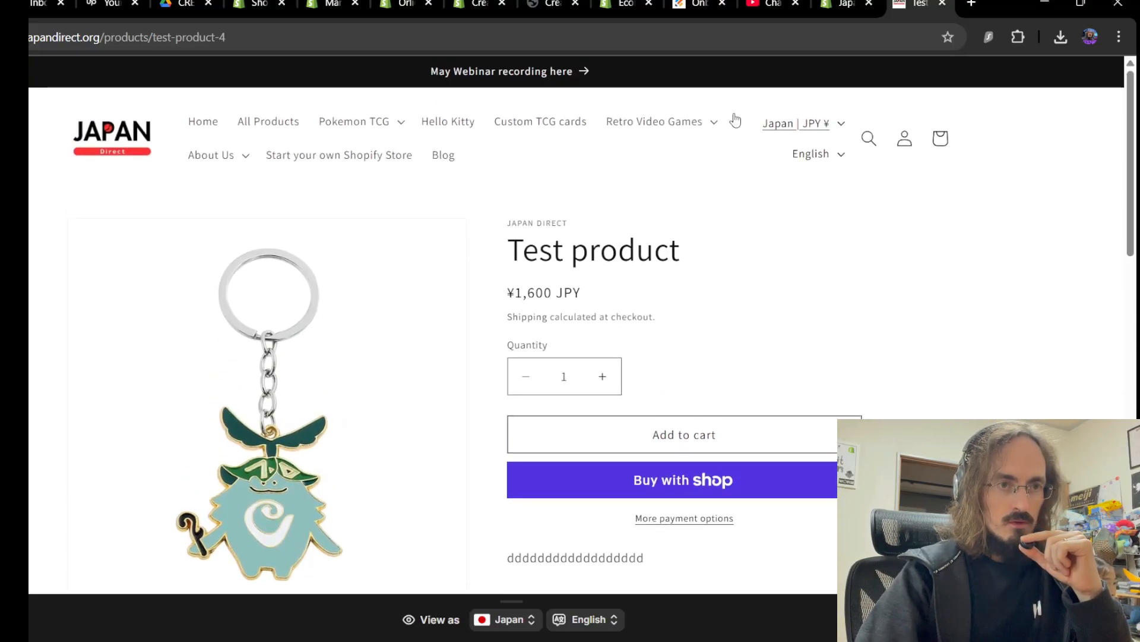
pyautogui.click(846, 4)
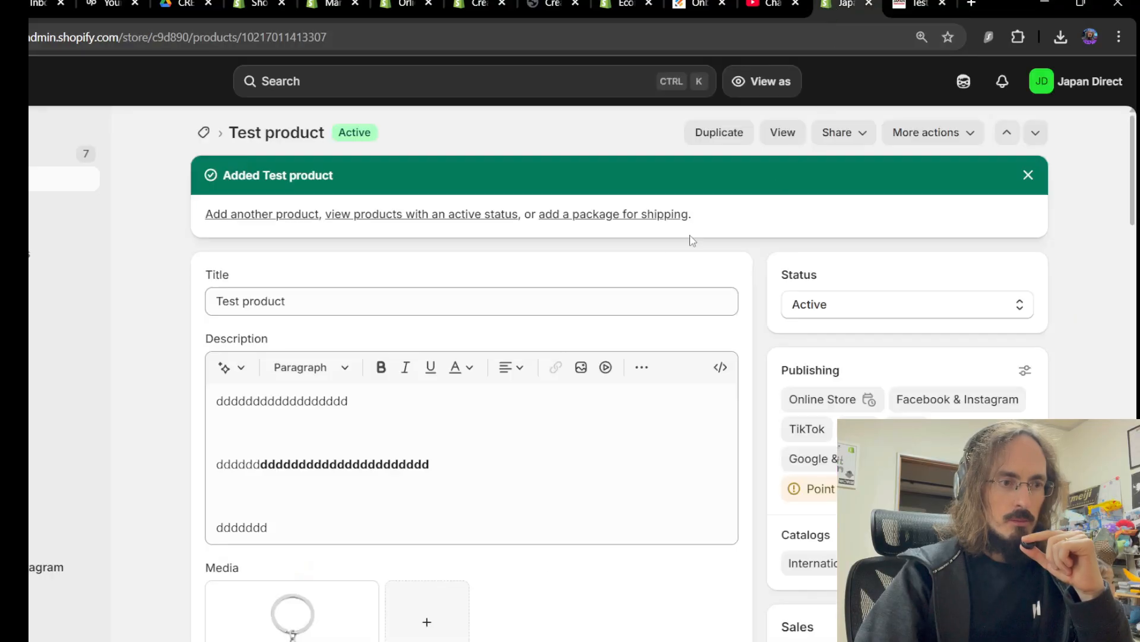
pyautogui.scroll(-11, 656, 249)
pyautogui.scroll(-5, 657, 249)
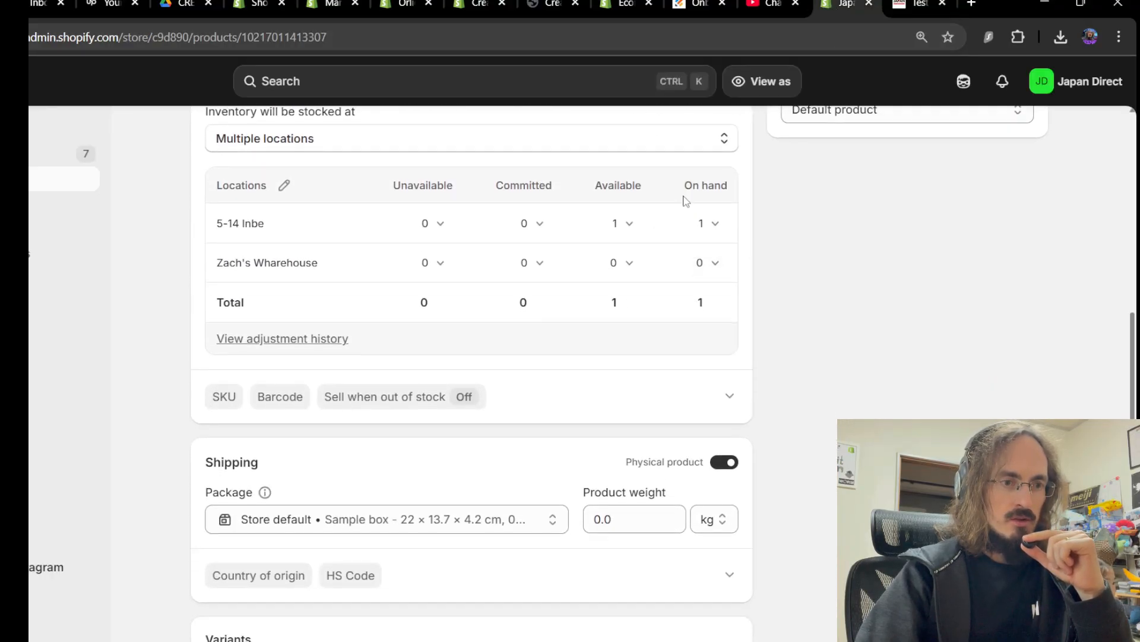
pyautogui.click(713, 229)
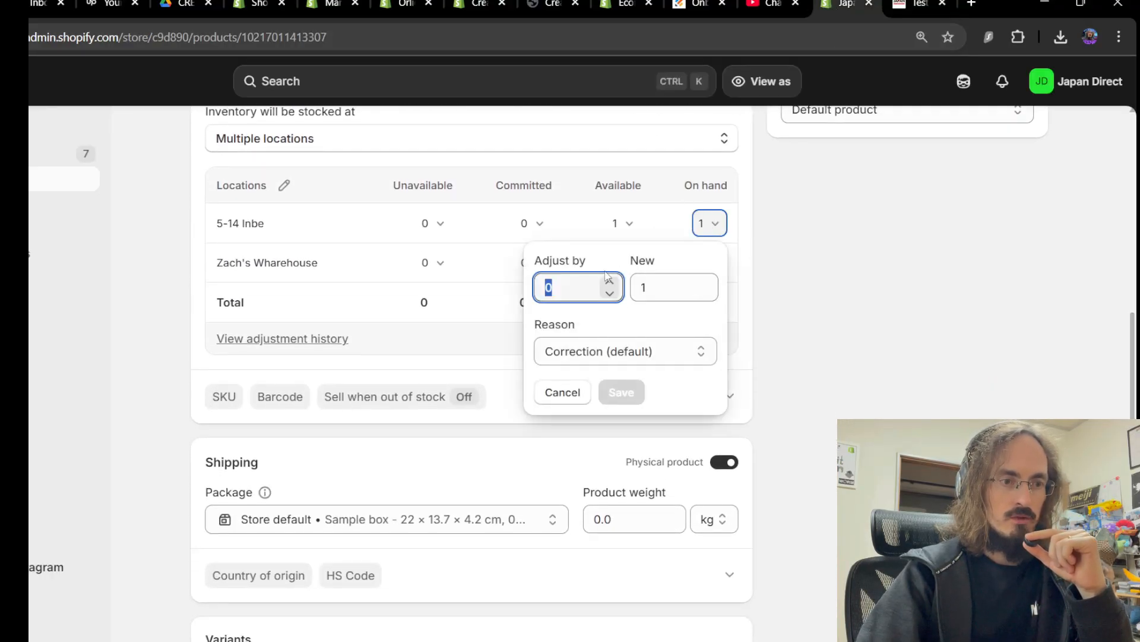
pyautogui.click(683, 284)
pyautogui.press('BackSpace')
pyautogui.write('0')
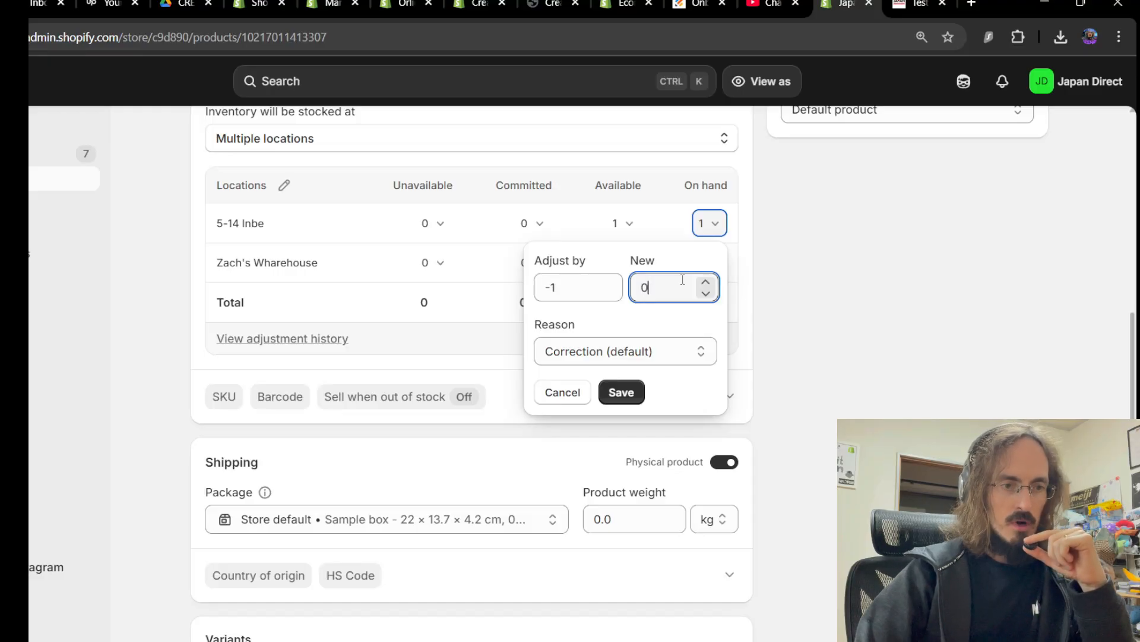
pyautogui.click(621, 393)
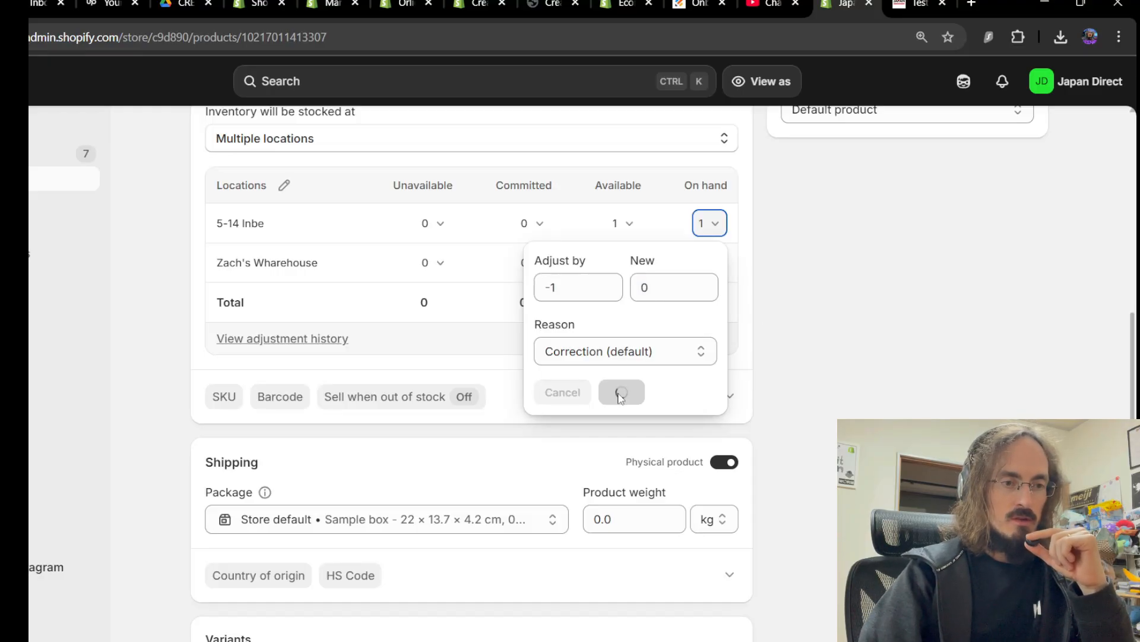
pyautogui.scroll(-6, 797, 383)
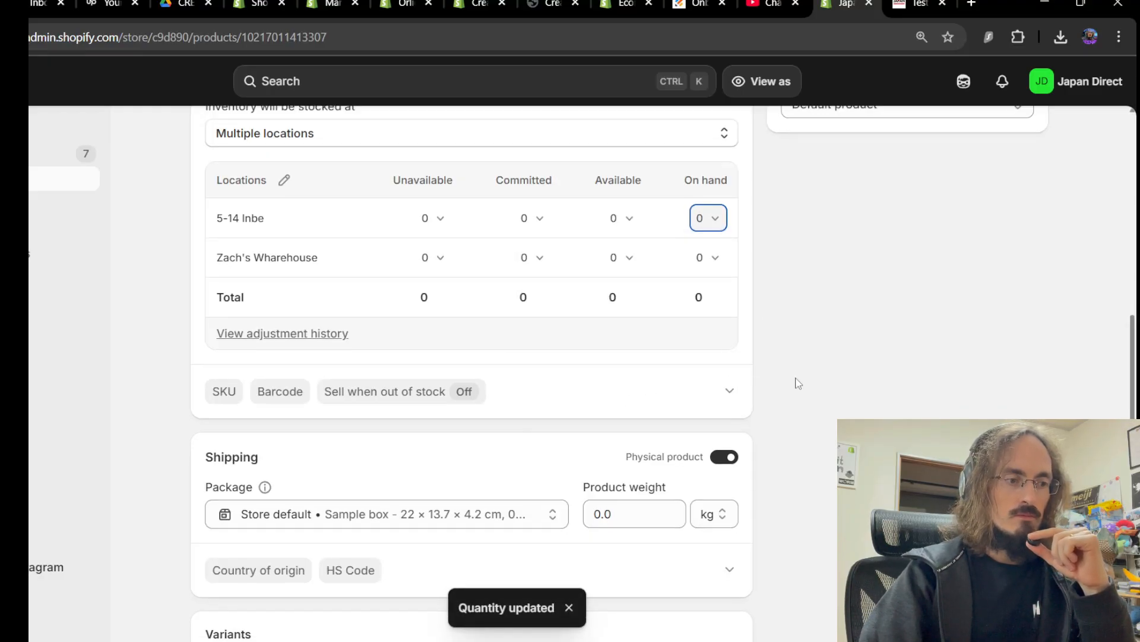
pyautogui.scroll(10, 798, 385)
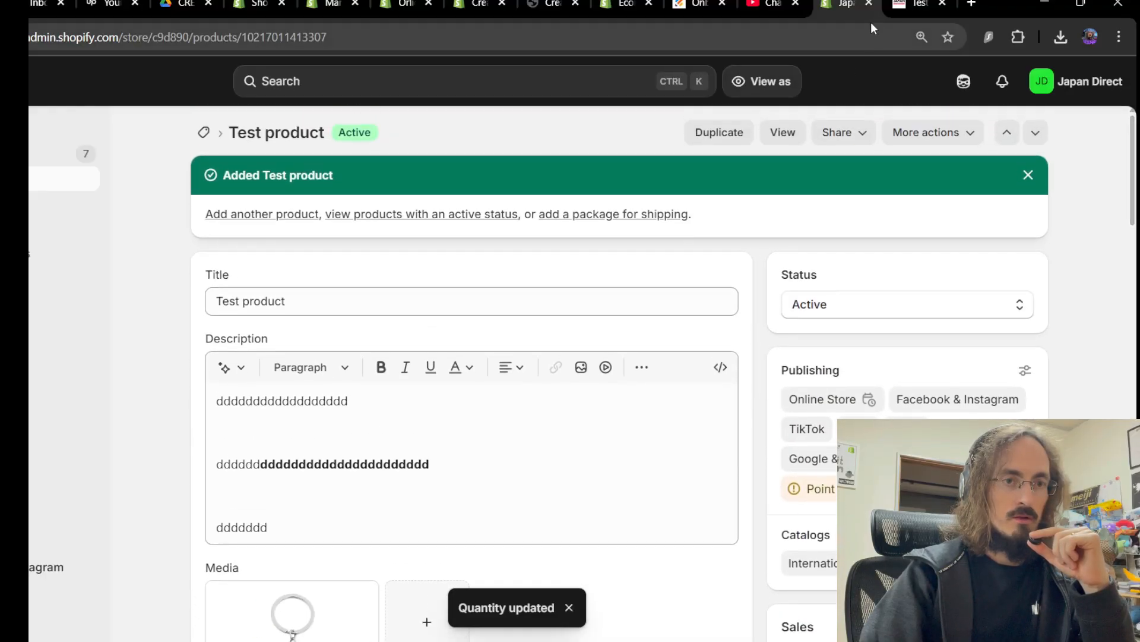
pyautogui.click(906, 5)
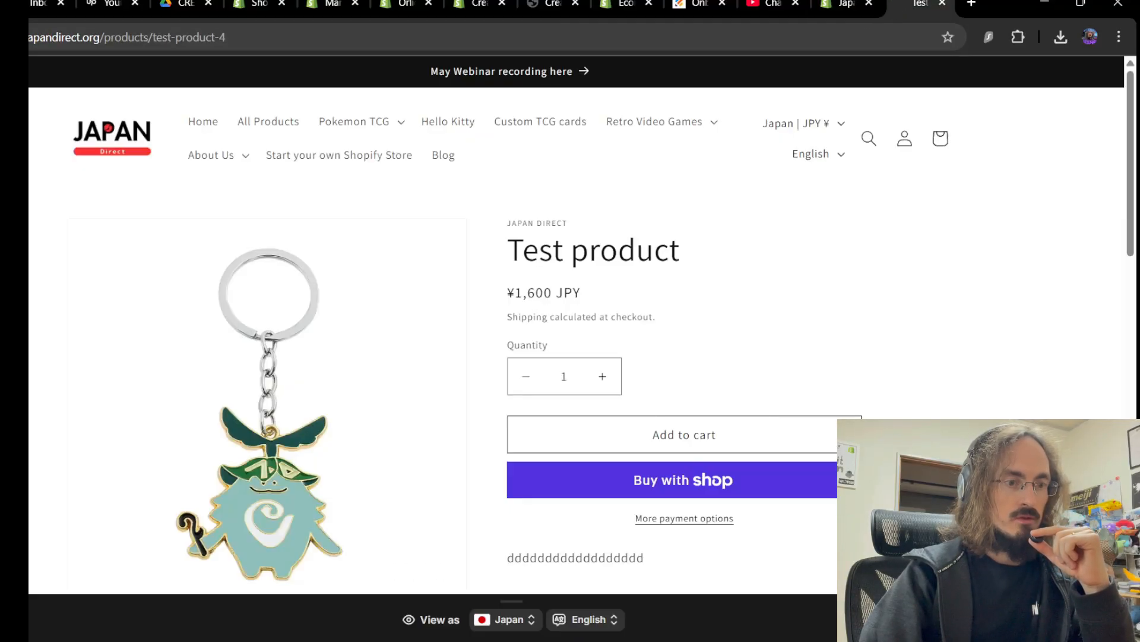